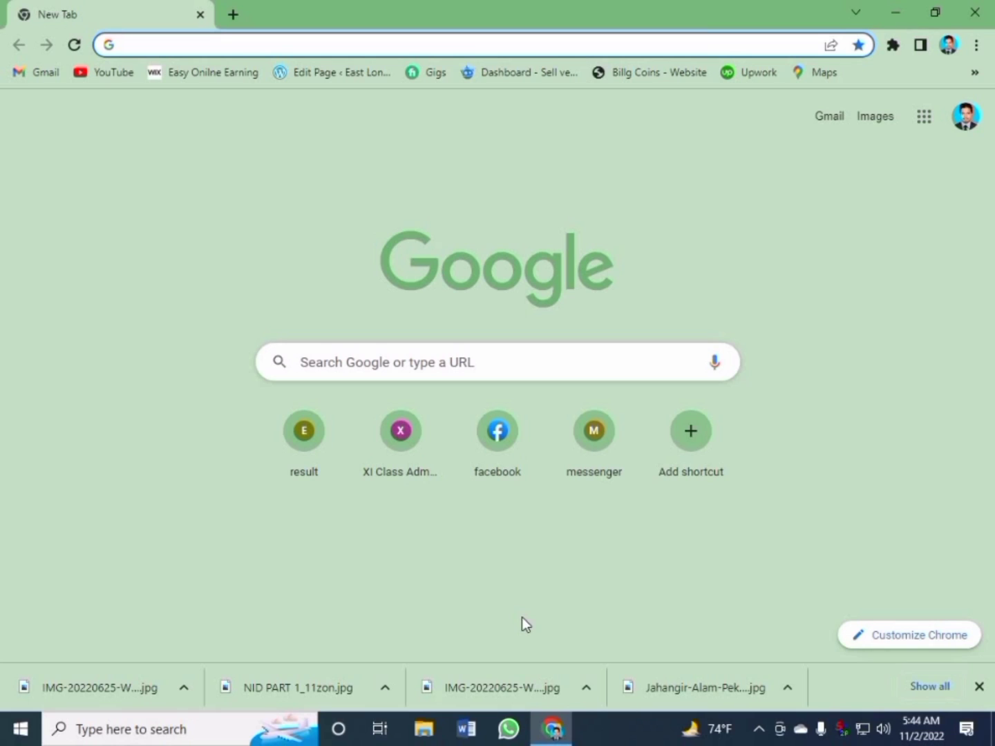
# Step: Open the Canva home page in the browser, closing the downloads bar and the cash-back popup
pyautogui.click(979, 686)
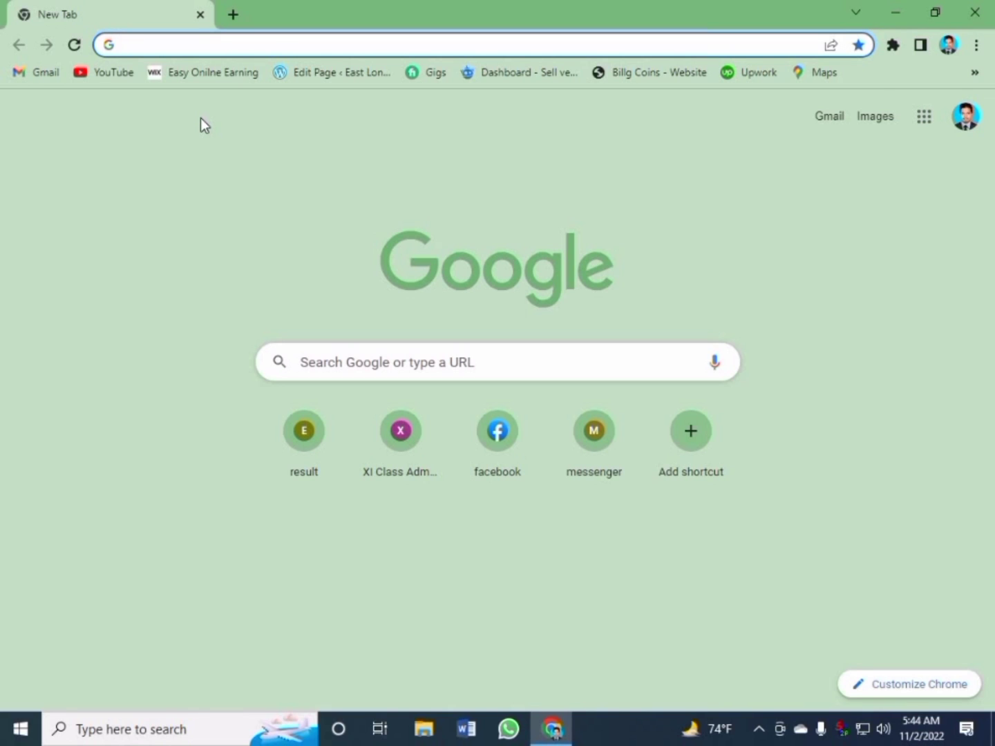
pyautogui.write('can')
pyautogui.press('Return')
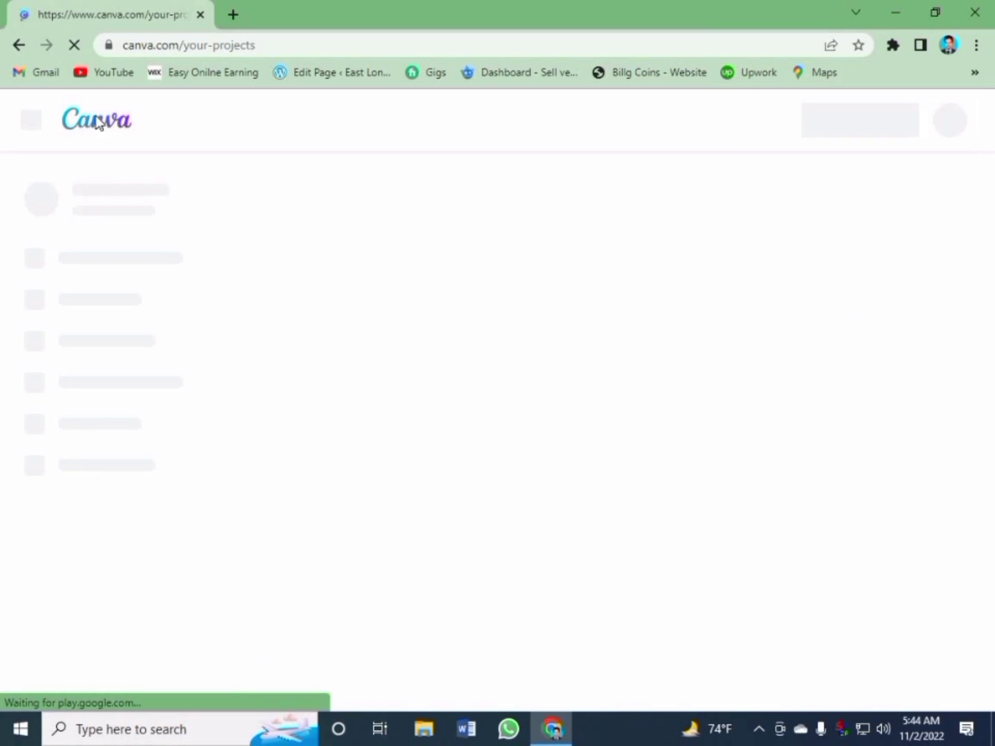
pyautogui.click(97, 124)
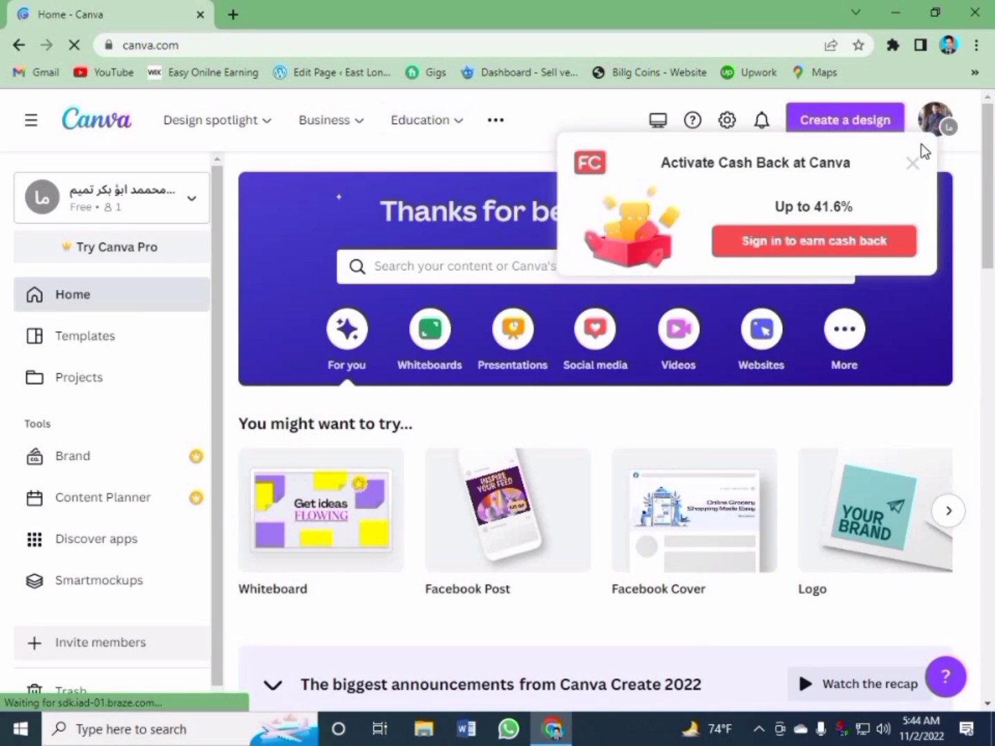
pyautogui.click(912, 164)
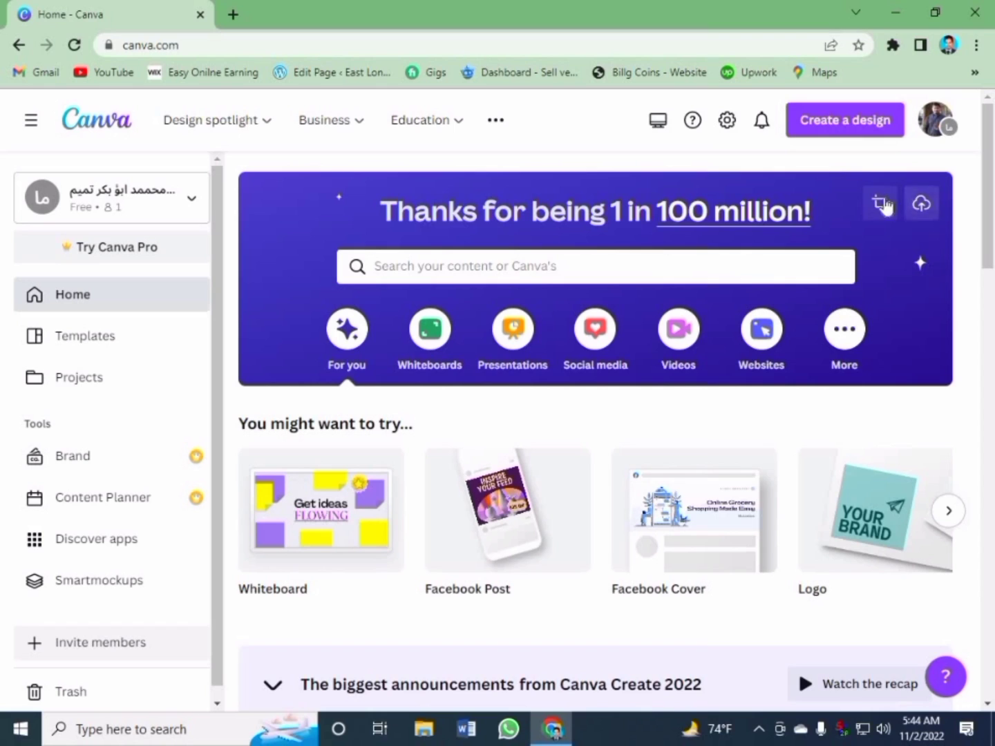
# Step: Search the existing projects for "logo", look through the designs and images found, and return to the home page
pyautogui.click(555, 262)
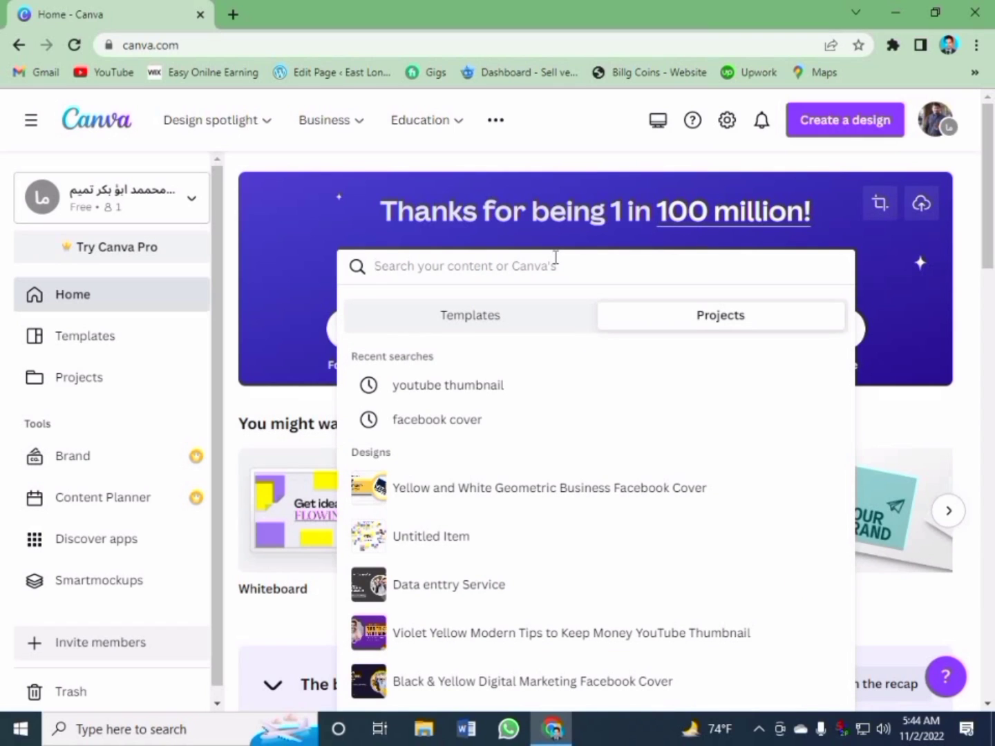
pyautogui.write('lo')
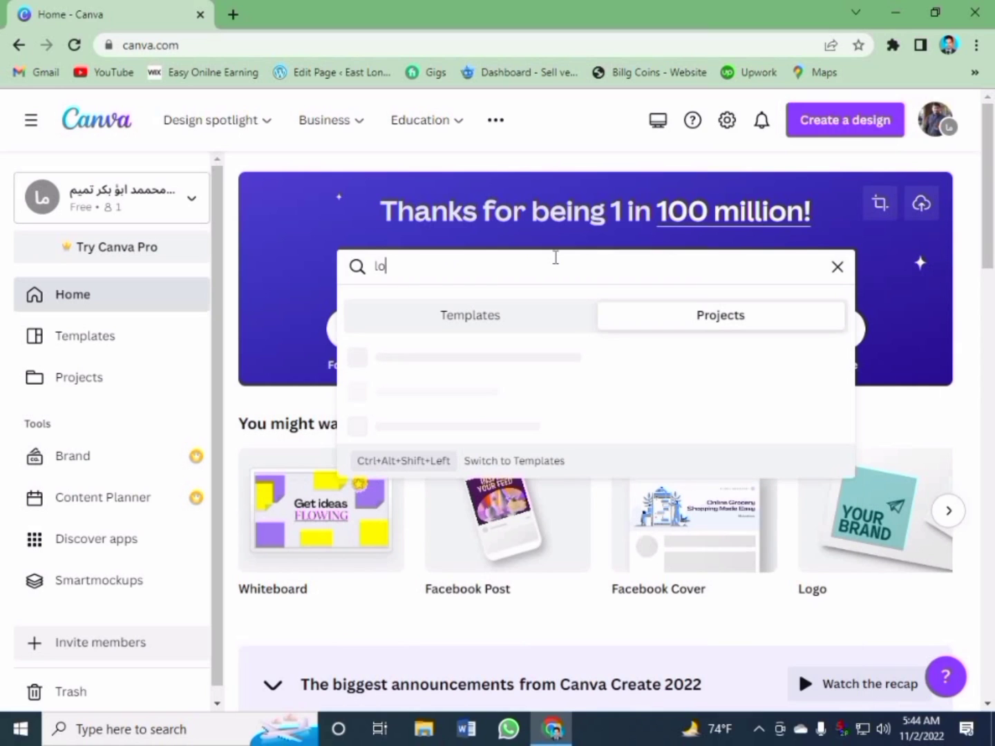
pyautogui.write('go')
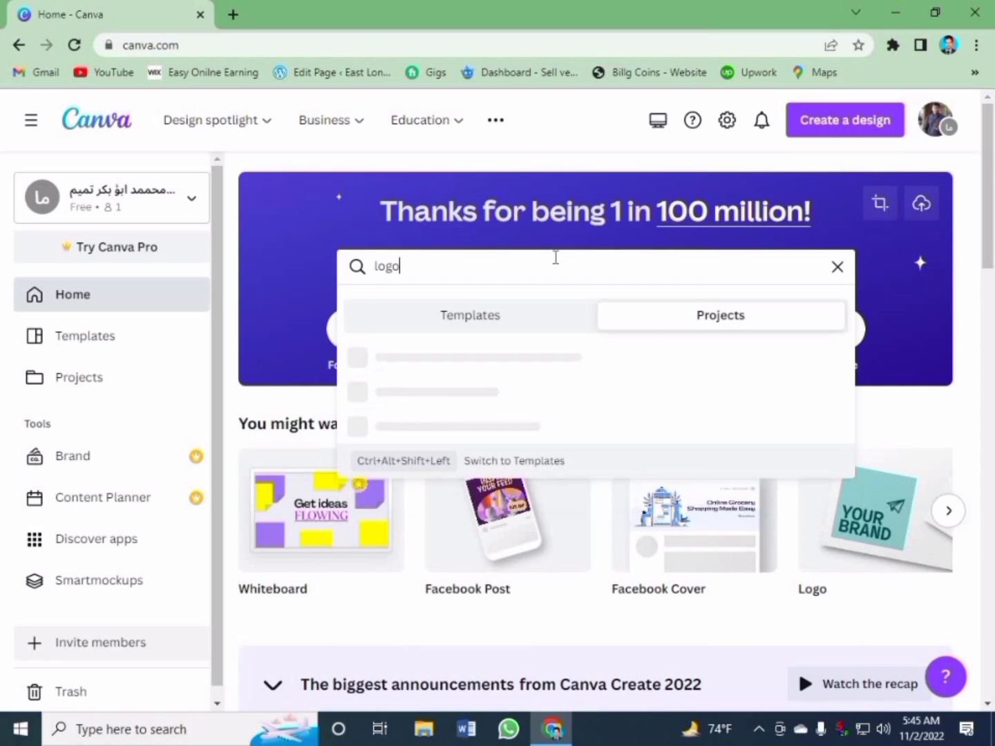
pyautogui.press('Return')
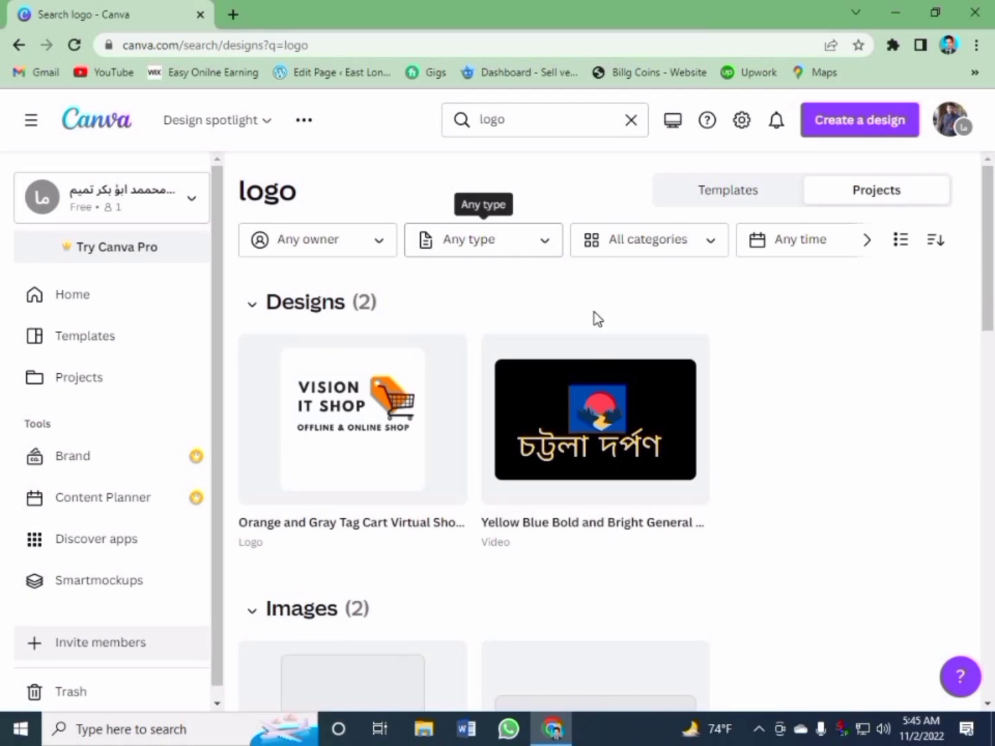
pyautogui.scroll(-3, 475, 426)
pyautogui.scroll(-1, 475, 426)
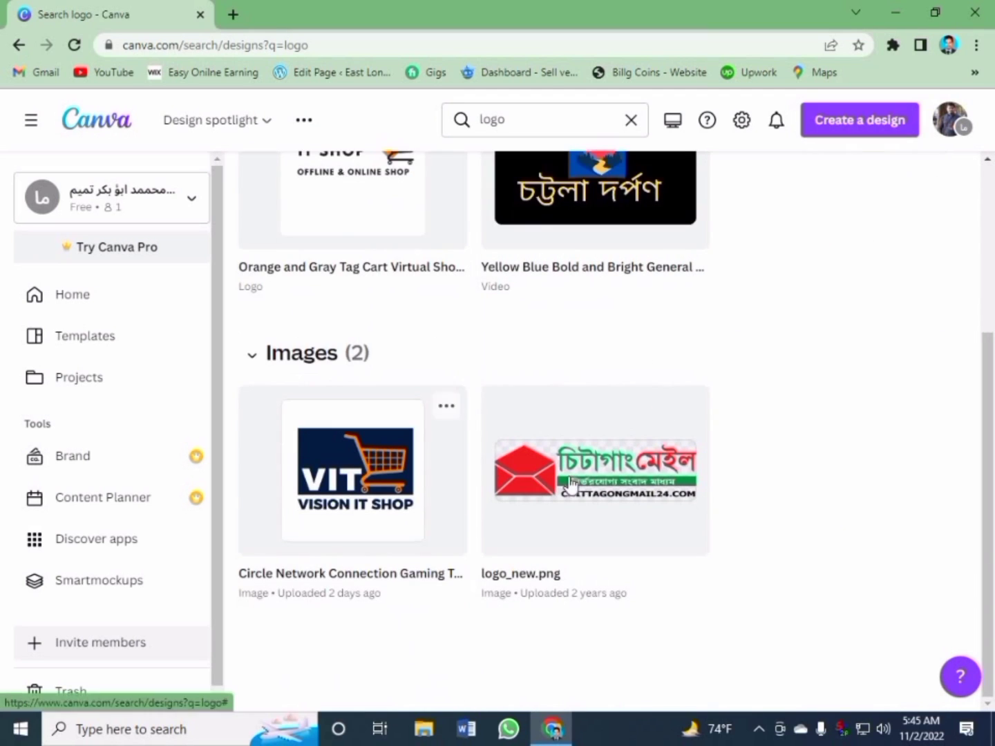
pyautogui.scroll(2, 484, 351)
pyautogui.scroll(-2, 528, 428)
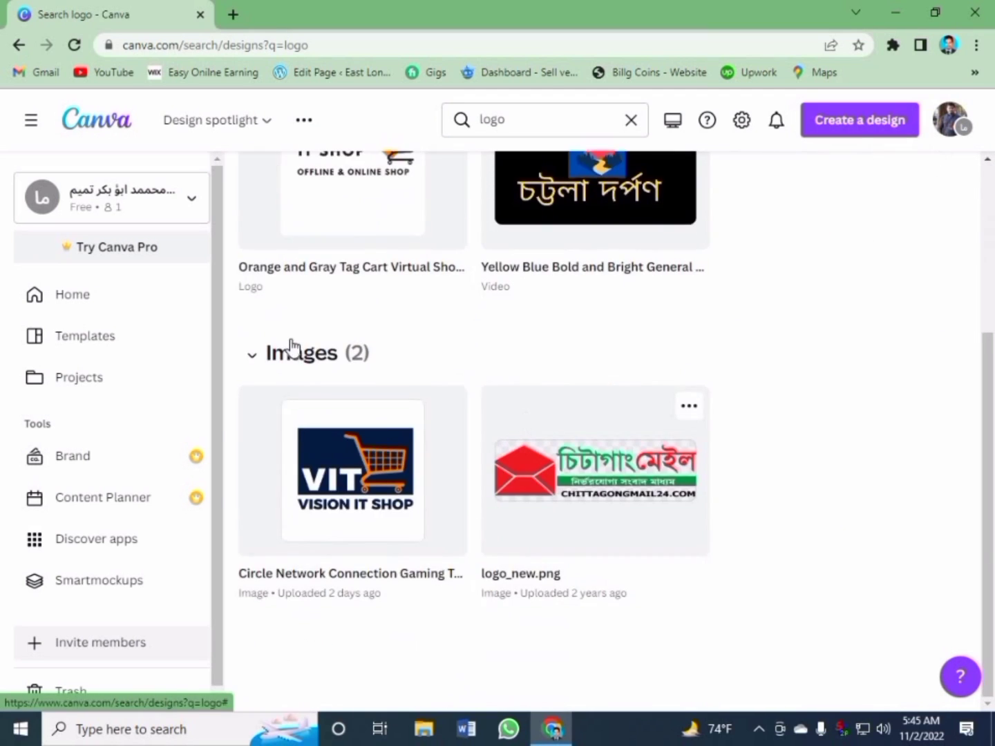
pyautogui.scroll(4, 270, 351)
pyautogui.click(90, 290)
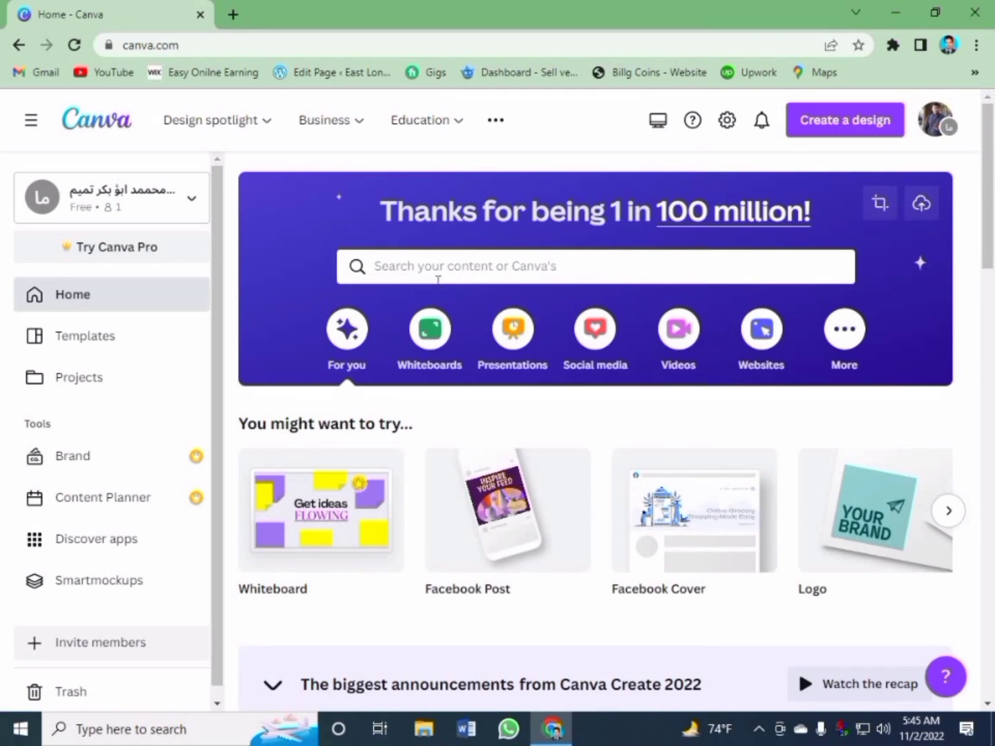
# Step: Search the Canva templates for "logo"
pyautogui.click(435, 275)
pyautogui.write('l')
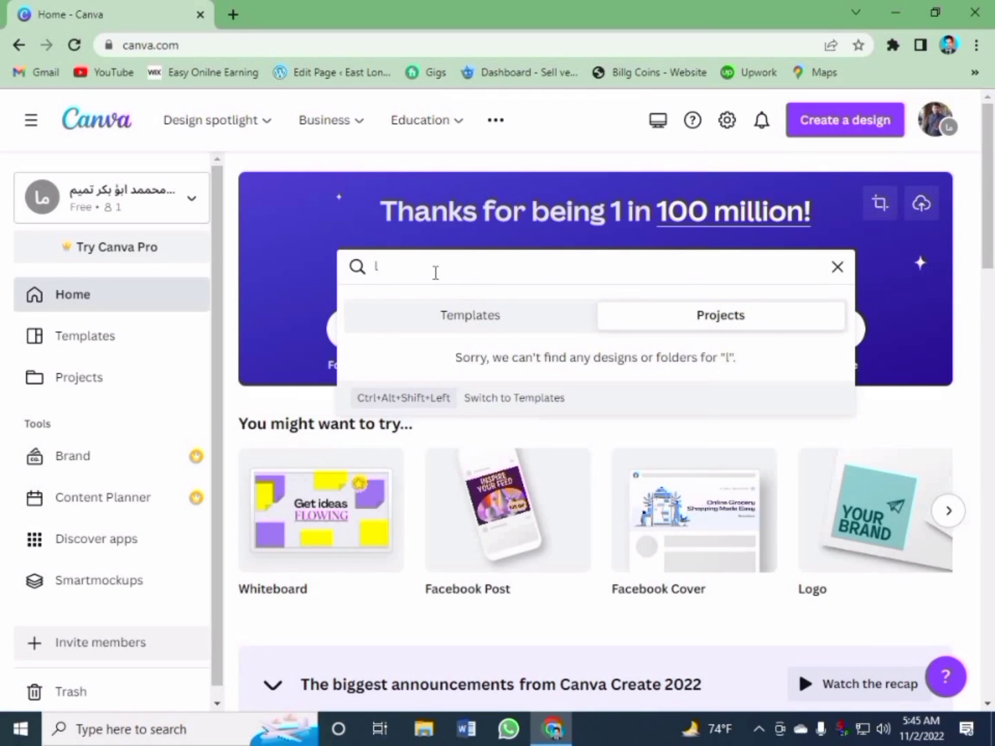
pyautogui.write('ogo')
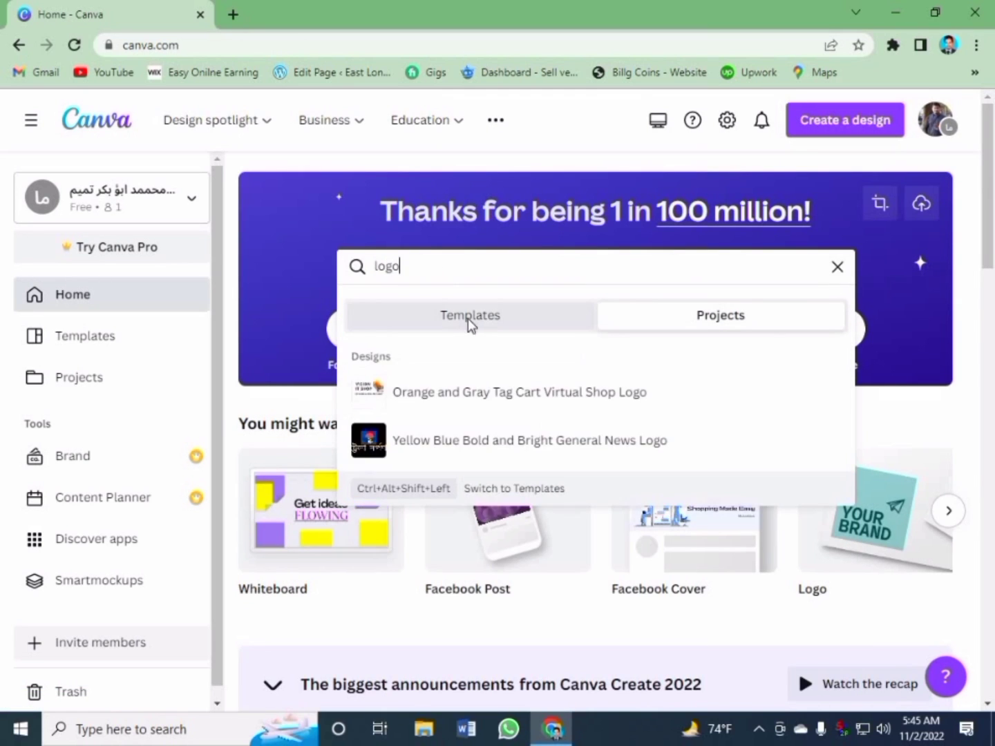
pyautogui.click(469, 318)
pyautogui.press('Return')
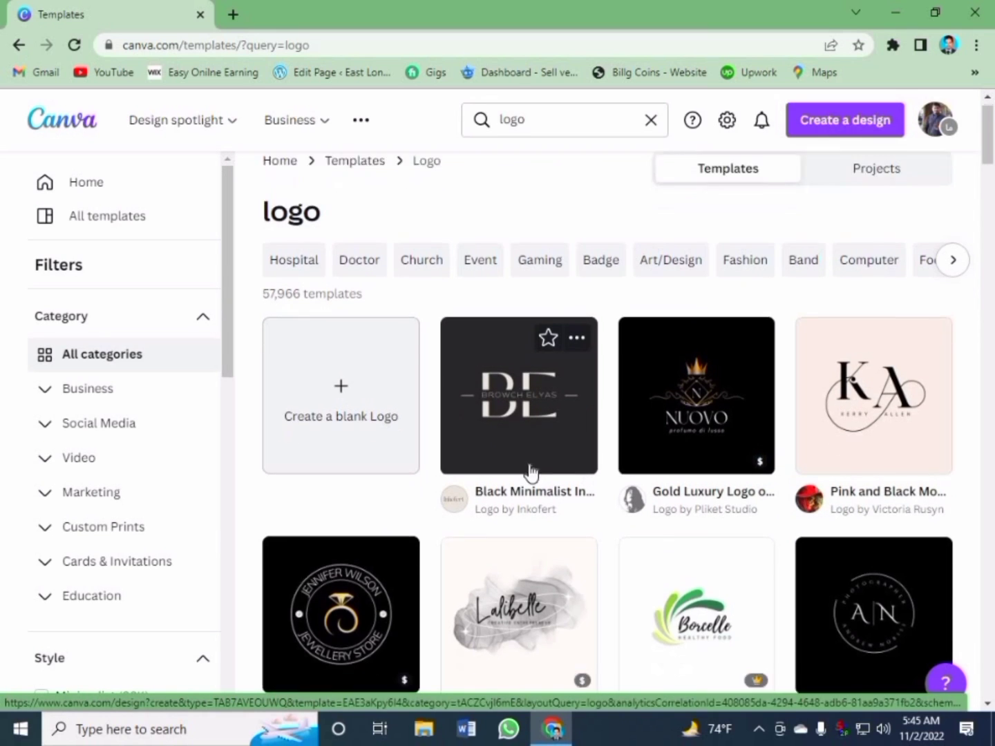
# Step: Browse the logo templates and open the Black Minimalist Initial Font BE logo for editing
pyautogui.scroll(-5, 532, 477)
pyautogui.scroll(-4, 459, 515)
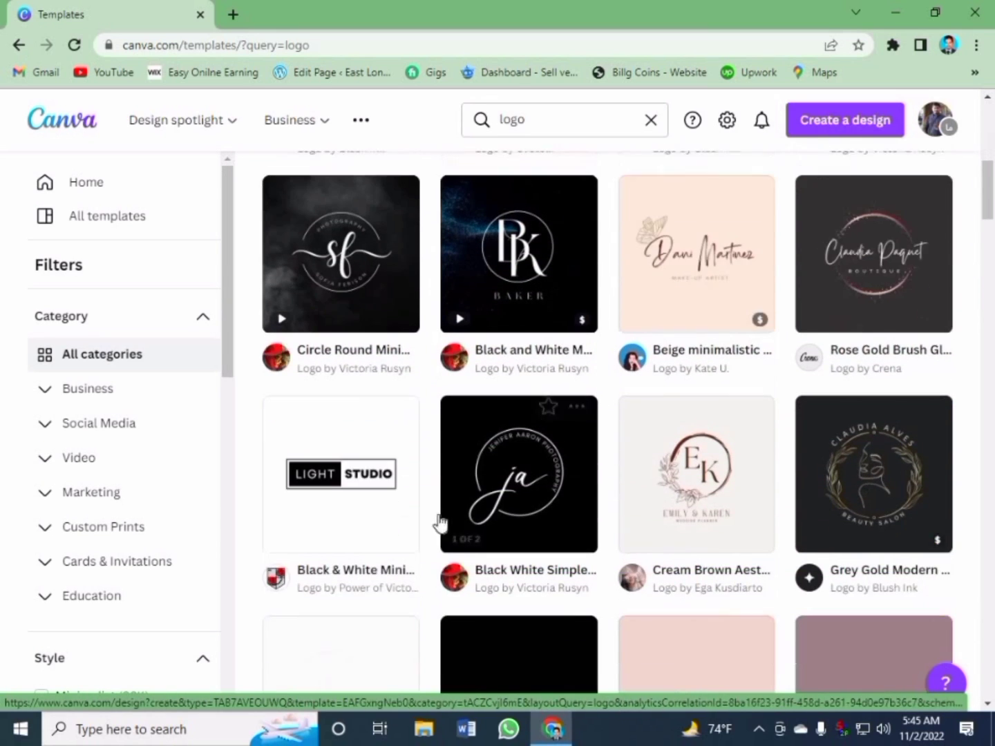
pyautogui.scroll(-4, 656, 546)
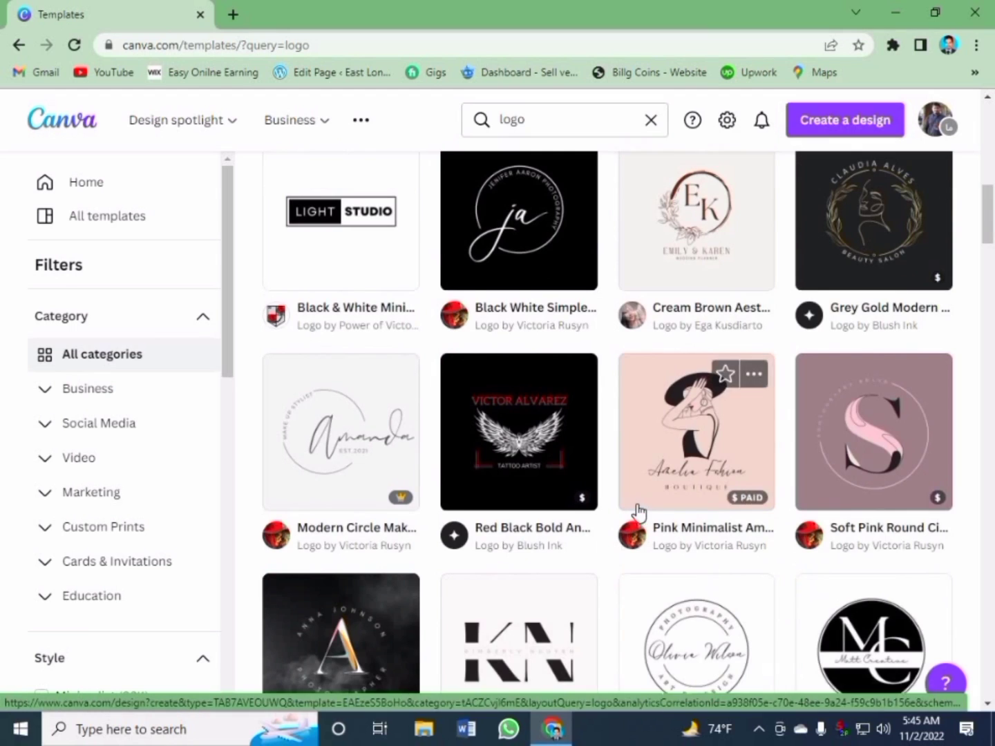
pyautogui.scroll(10, 637, 512)
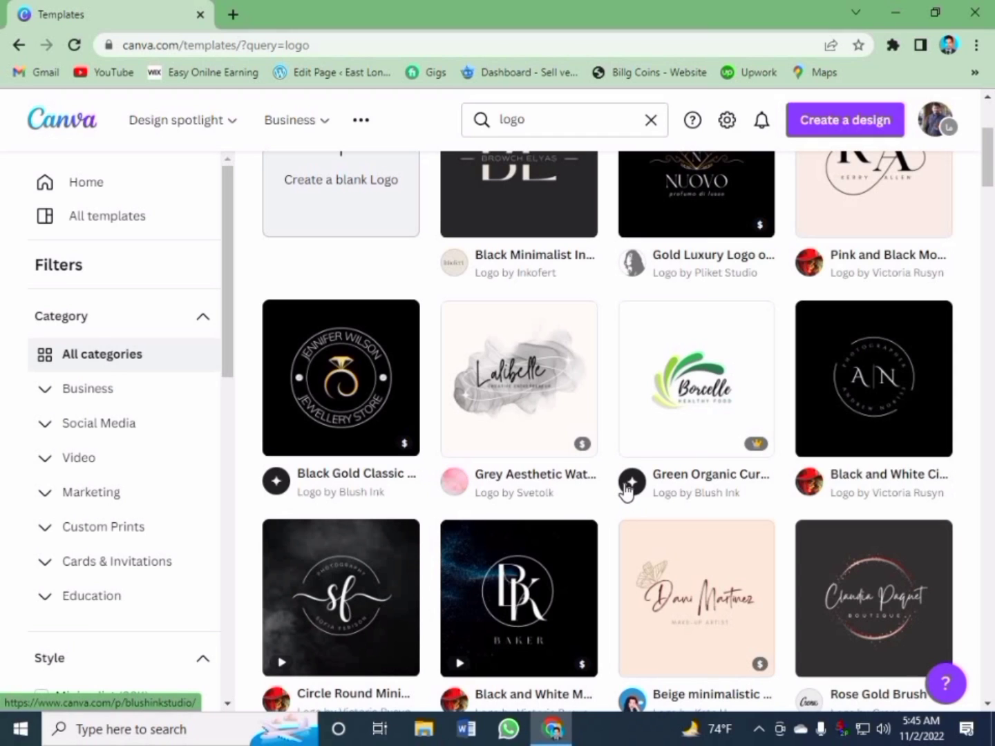
pyautogui.scroll(1, 480, 445)
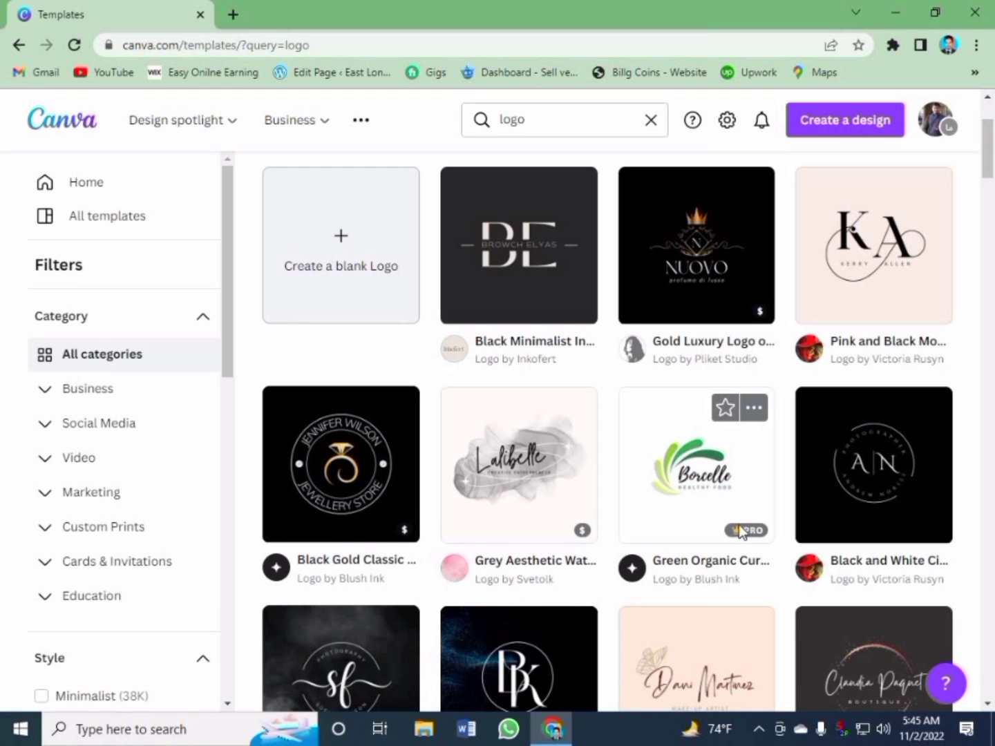
pyautogui.scroll(-3, 387, 485)
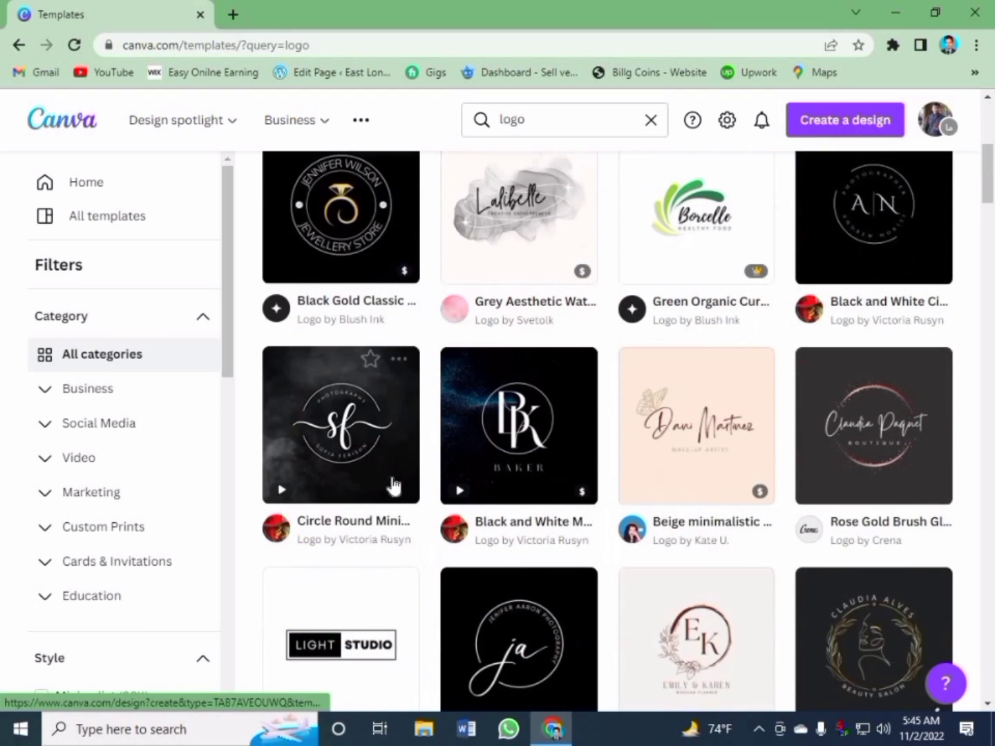
pyautogui.scroll(-3, 476, 546)
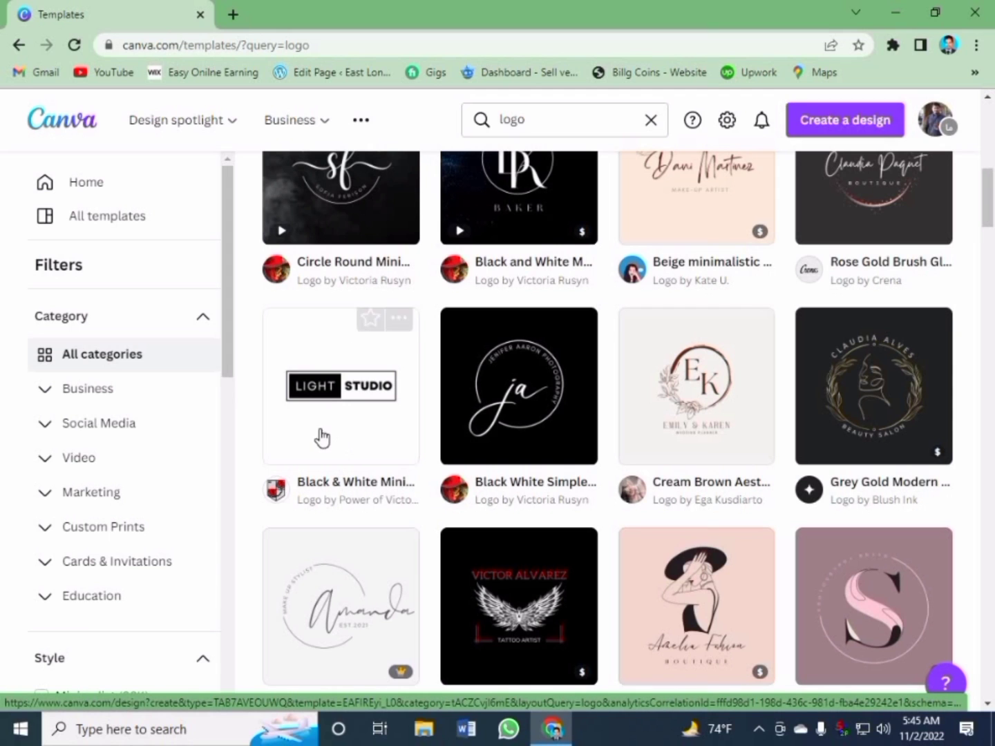
pyautogui.scroll(-3, 826, 508)
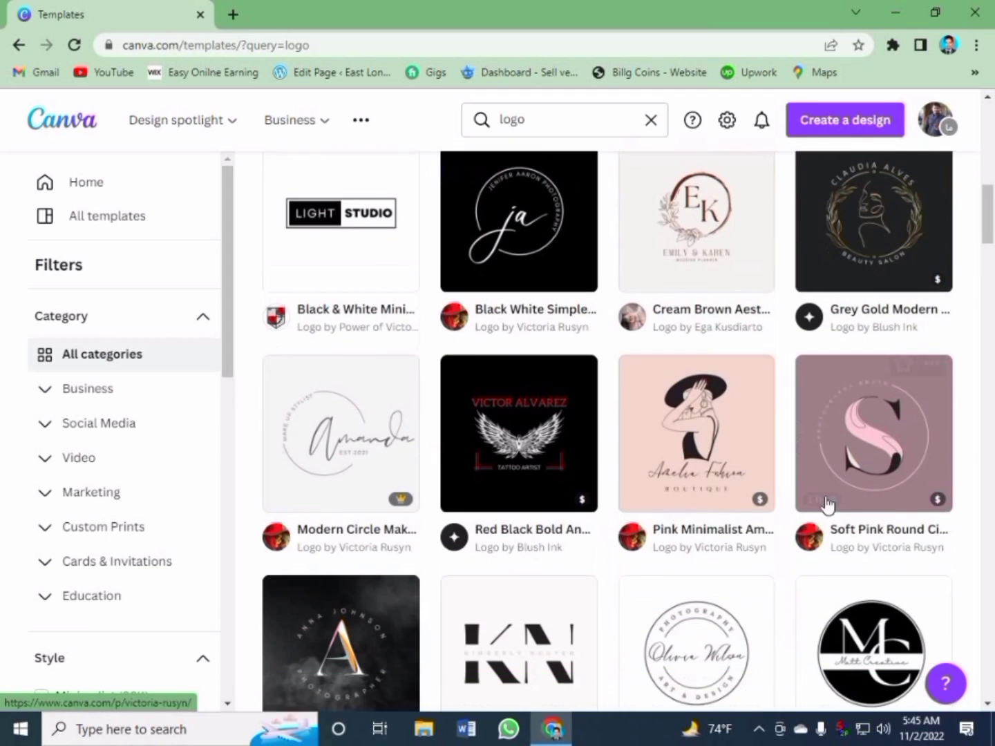
pyautogui.scroll(3, 829, 446)
pyautogui.scroll(-2, 859, 466)
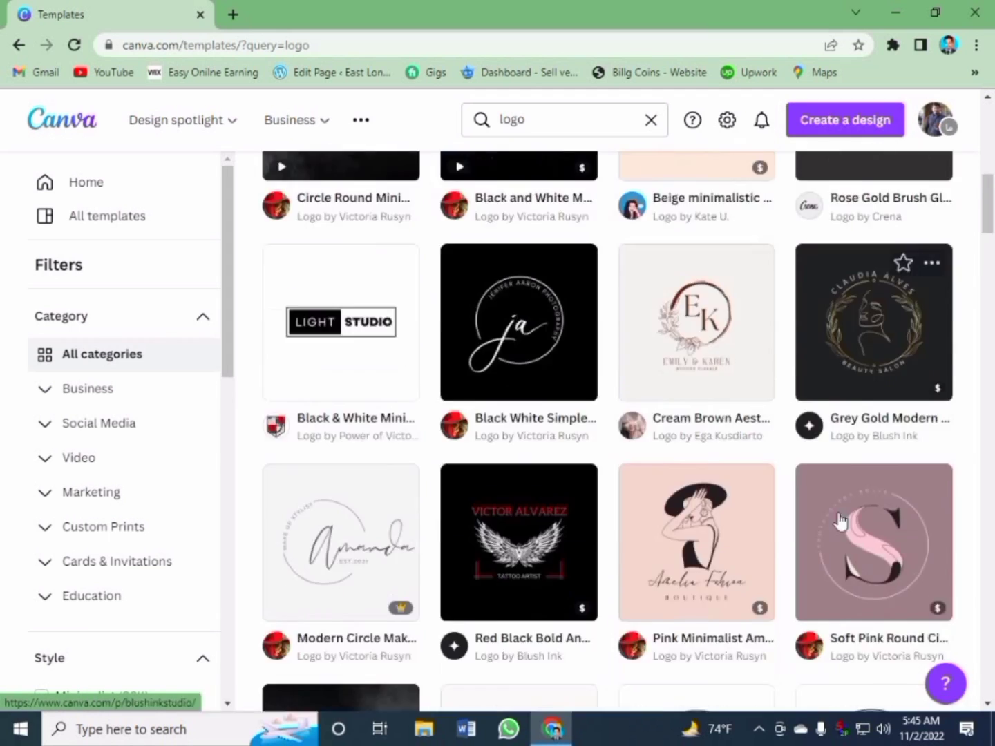
pyautogui.scroll(8, 854, 523)
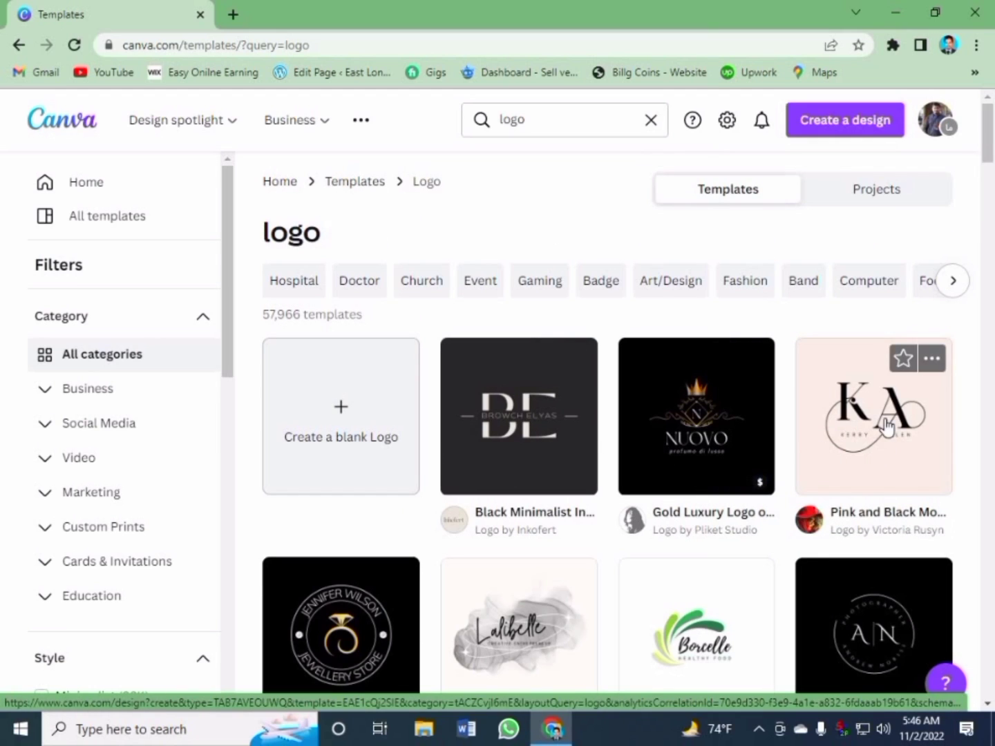
pyautogui.click(507, 413)
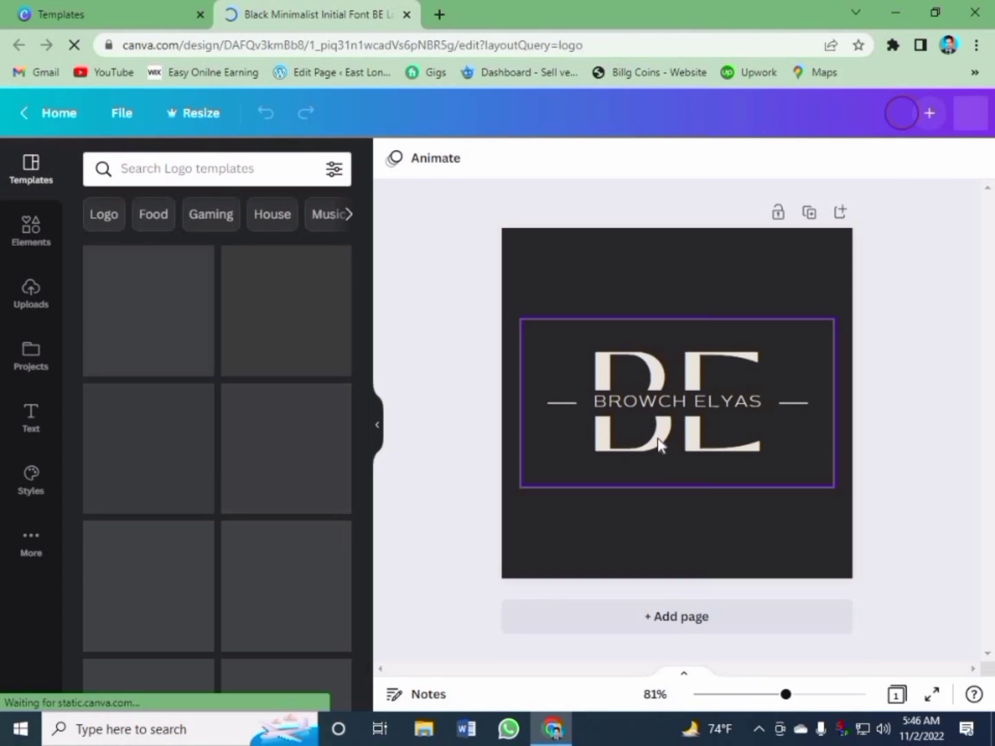
# Step: Try moving the small name line above the large BE initials, and undo the move
pyautogui.click(657, 413)
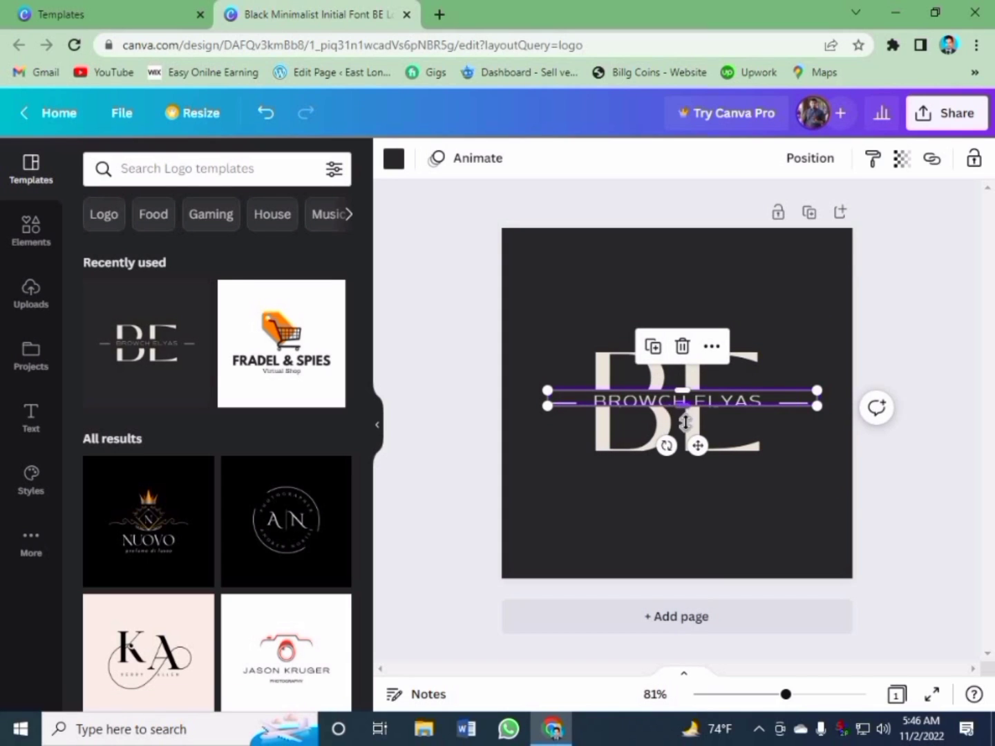
pyautogui.moveTo(684, 409); pyautogui.dragTo(668, 308)
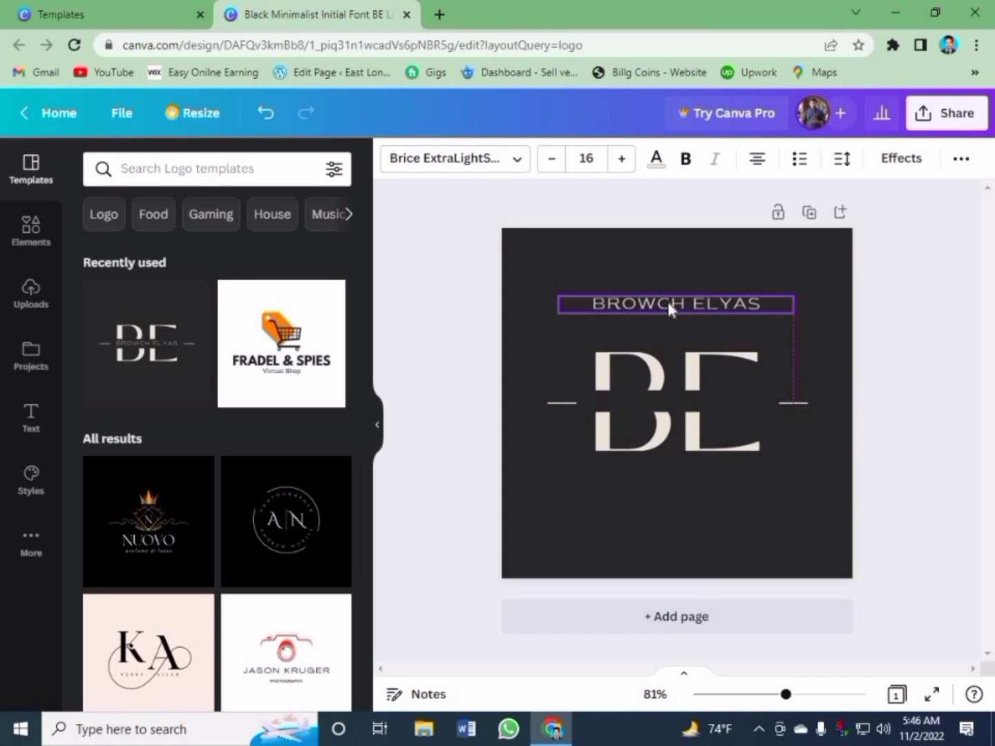
pyautogui.hotkey('ctrl', 'z')
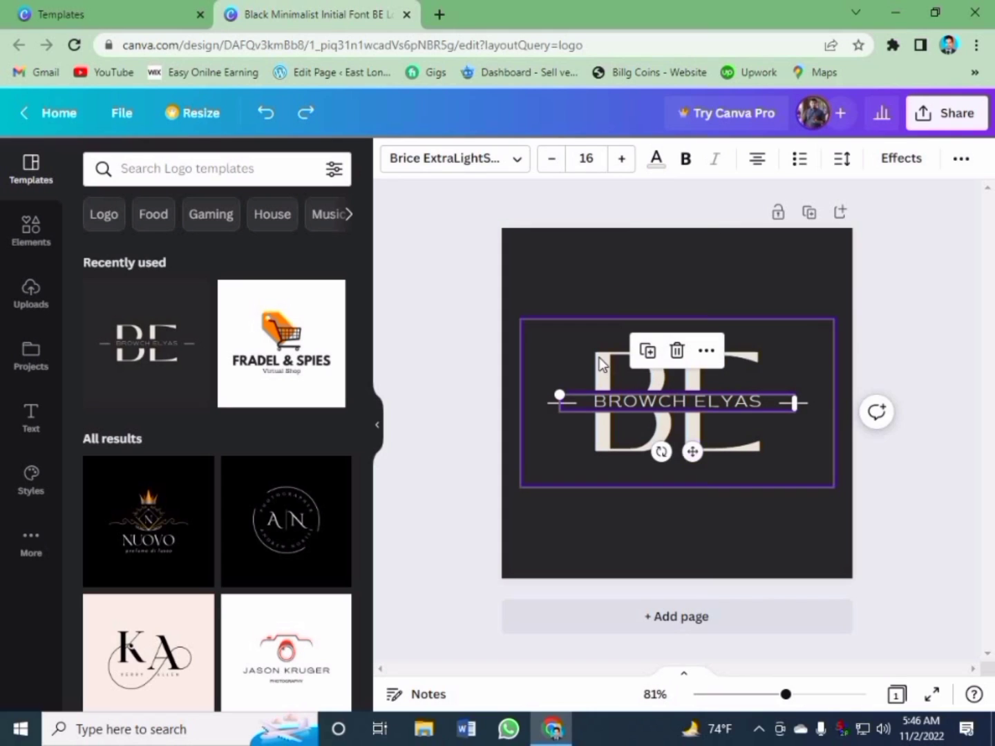
pyautogui.click(611, 375)
pyautogui.doubleClick(661, 373)
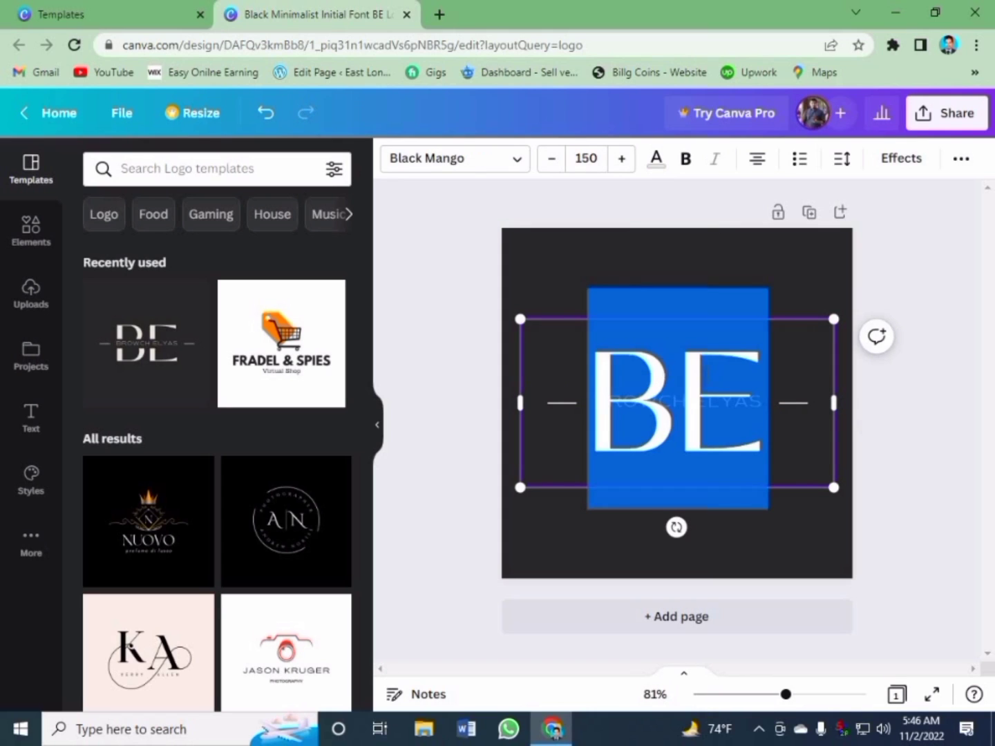
pyautogui.click(699, 373)
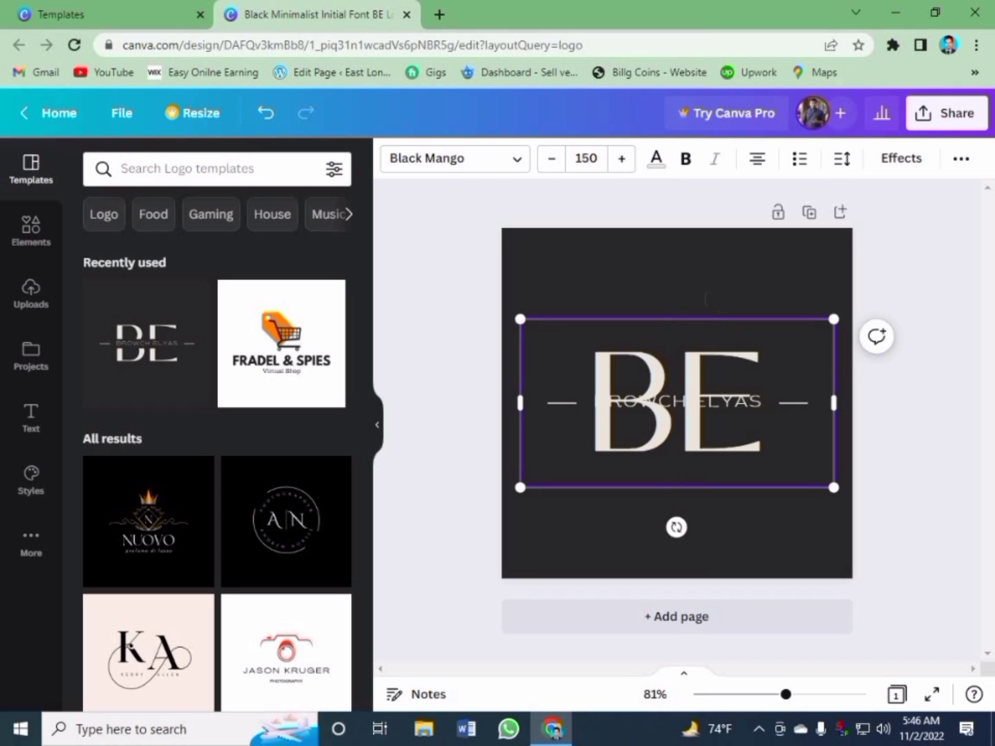
pyautogui.click(699, 268)
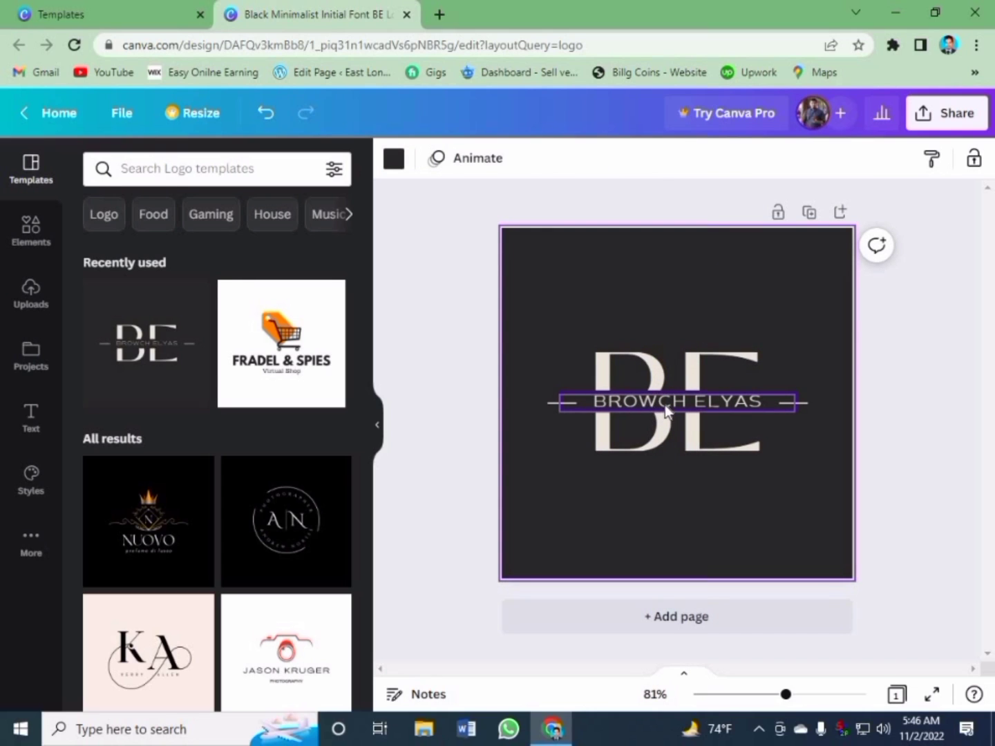
# Step: Replace the large BE initials in the logo with VI
pyautogui.click(670, 376)
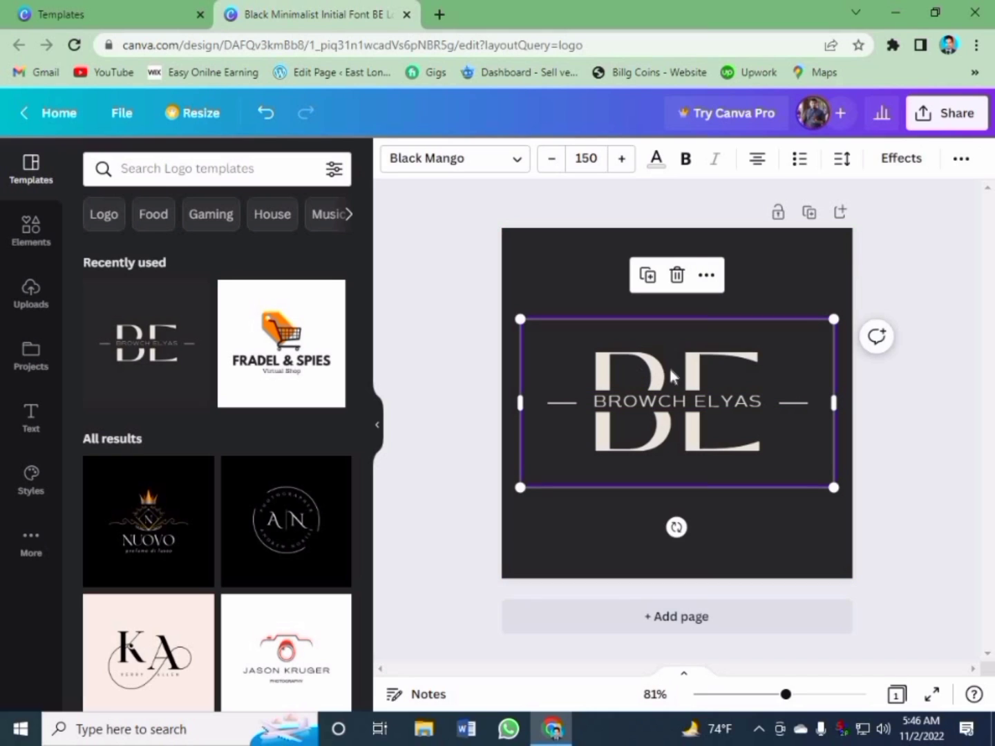
pyautogui.click(660, 382)
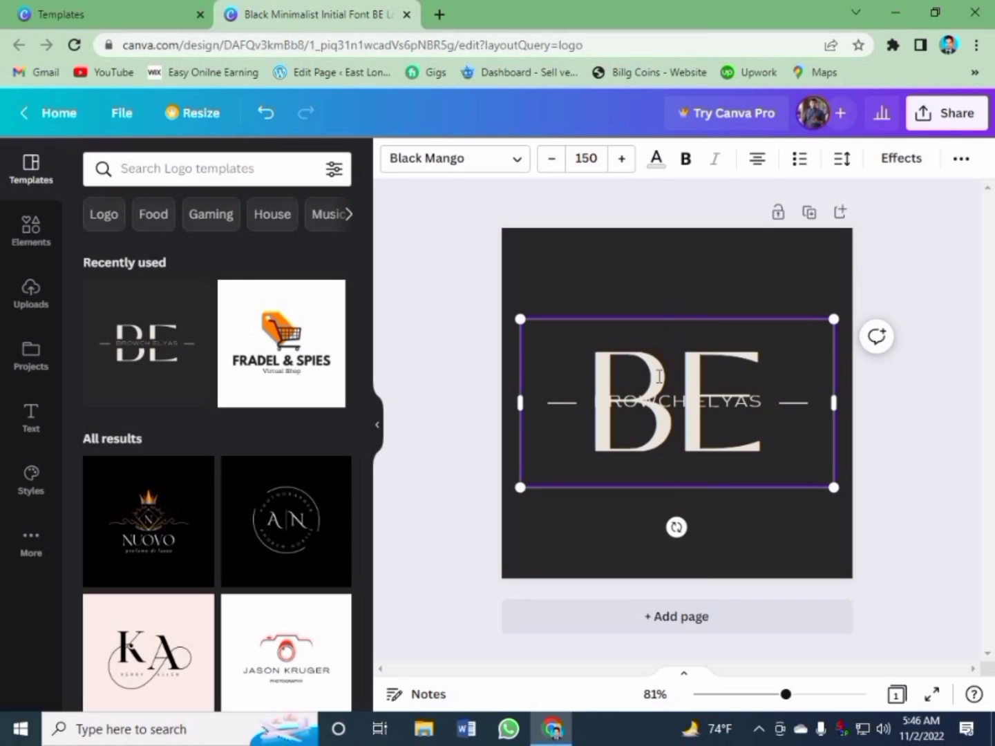
pyautogui.press('BackSpace')
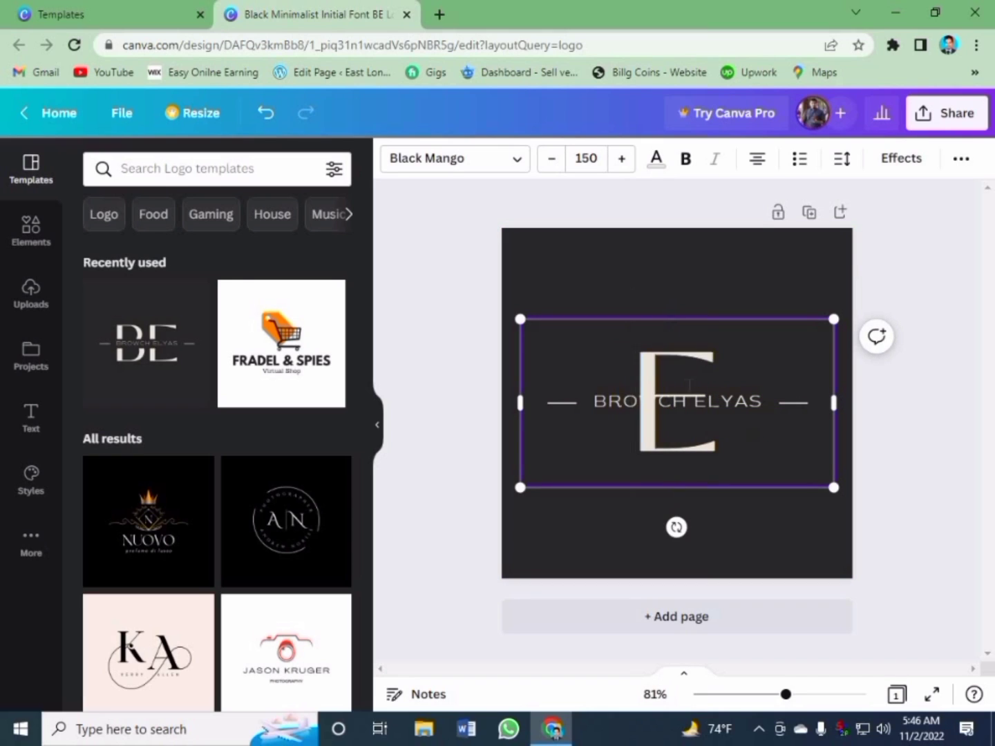
pyautogui.write('V')
pyautogui.click(745, 379)
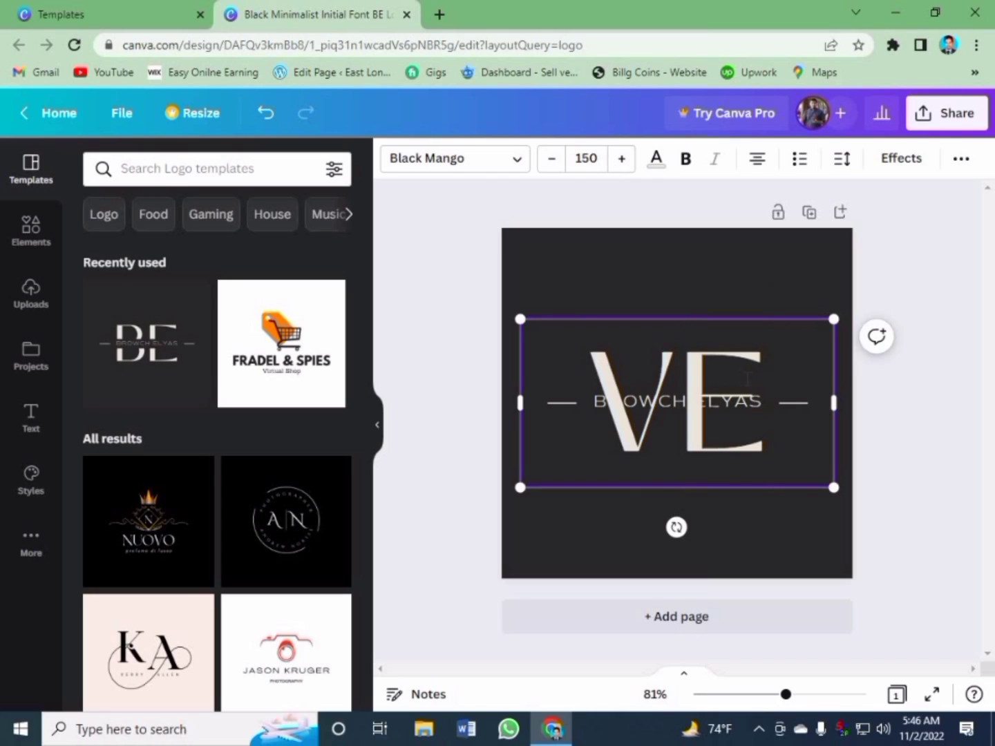
pyautogui.press('BackSpace')
pyautogui.write('I')
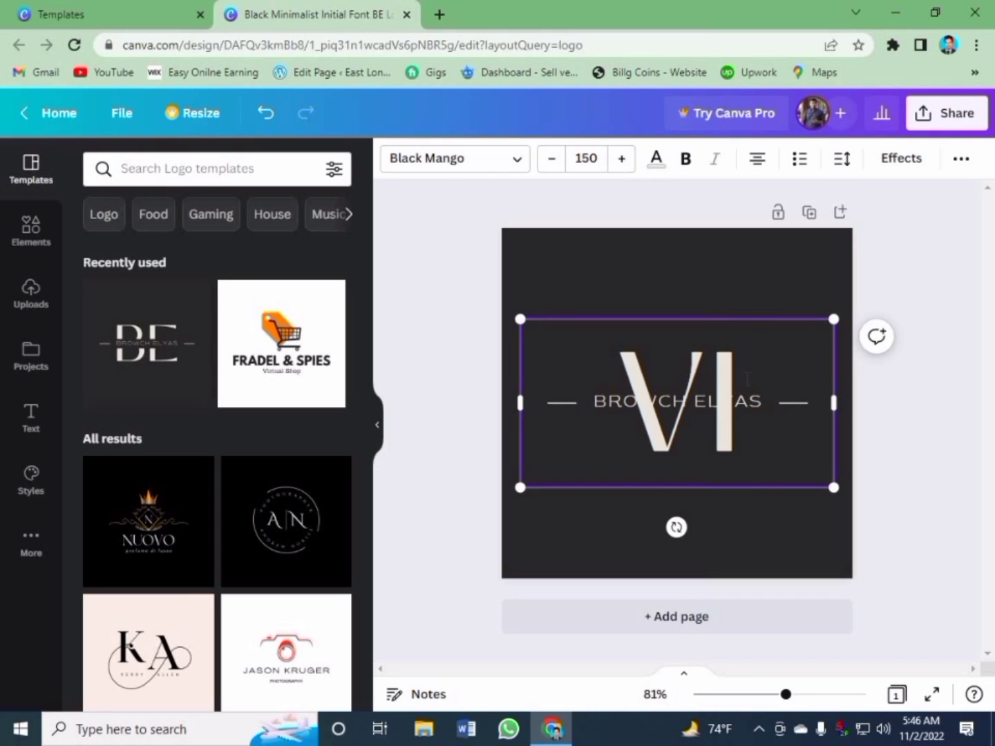
# Step: Add a T after the large VI initials so the text reads VIT
pyautogui.write('T')
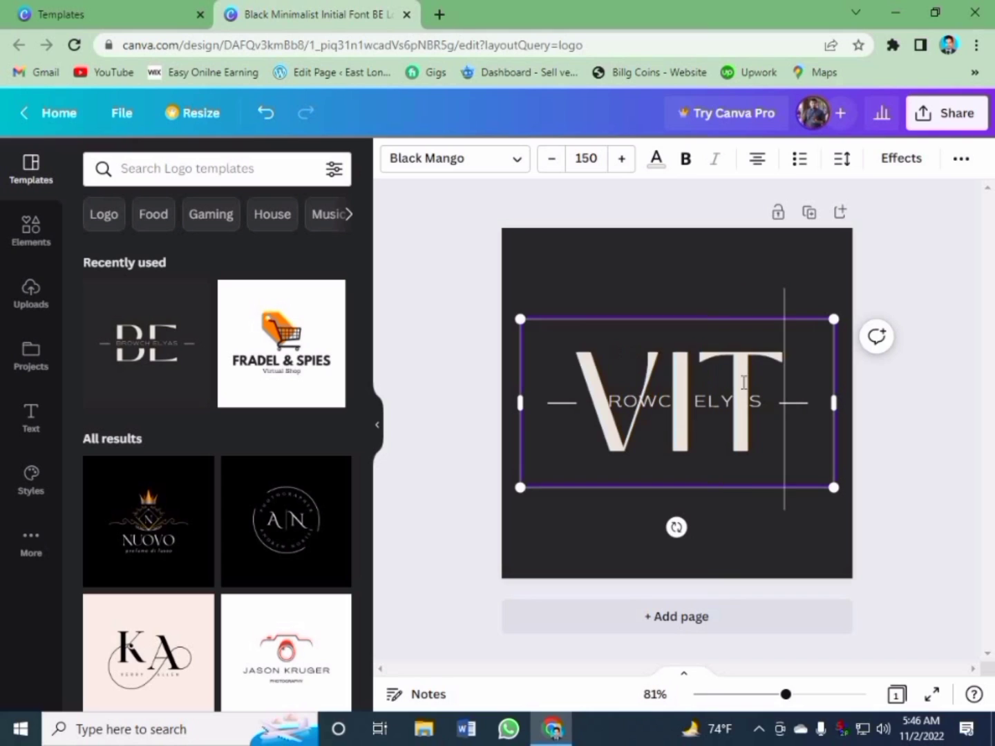
pyautogui.press('Left')
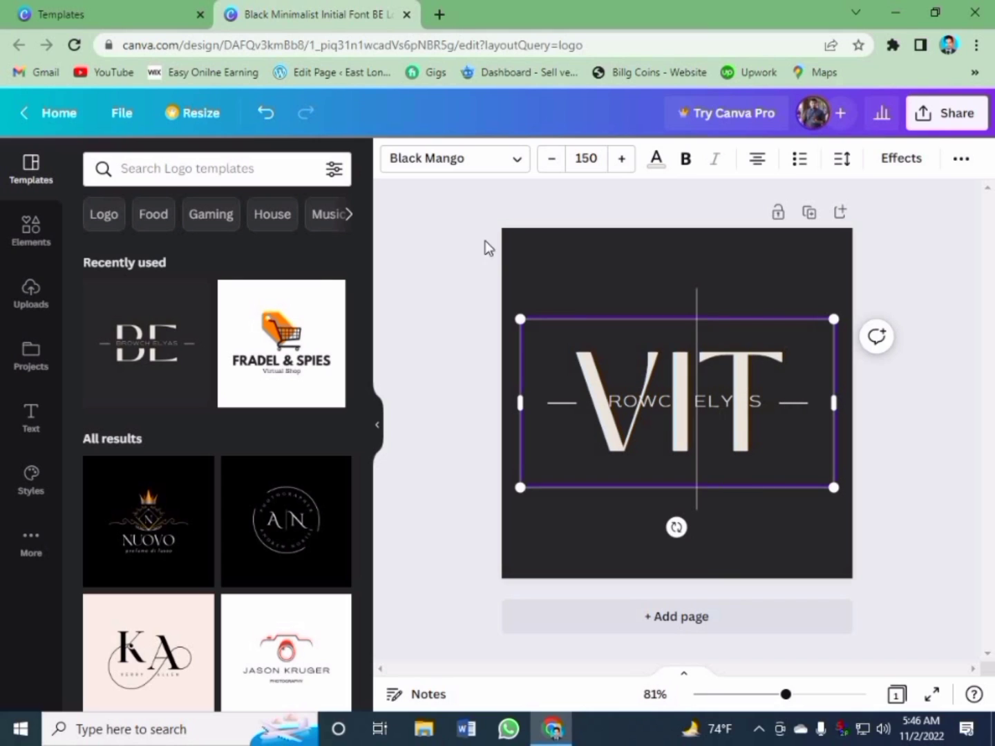
pyautogui.click(587, 266)
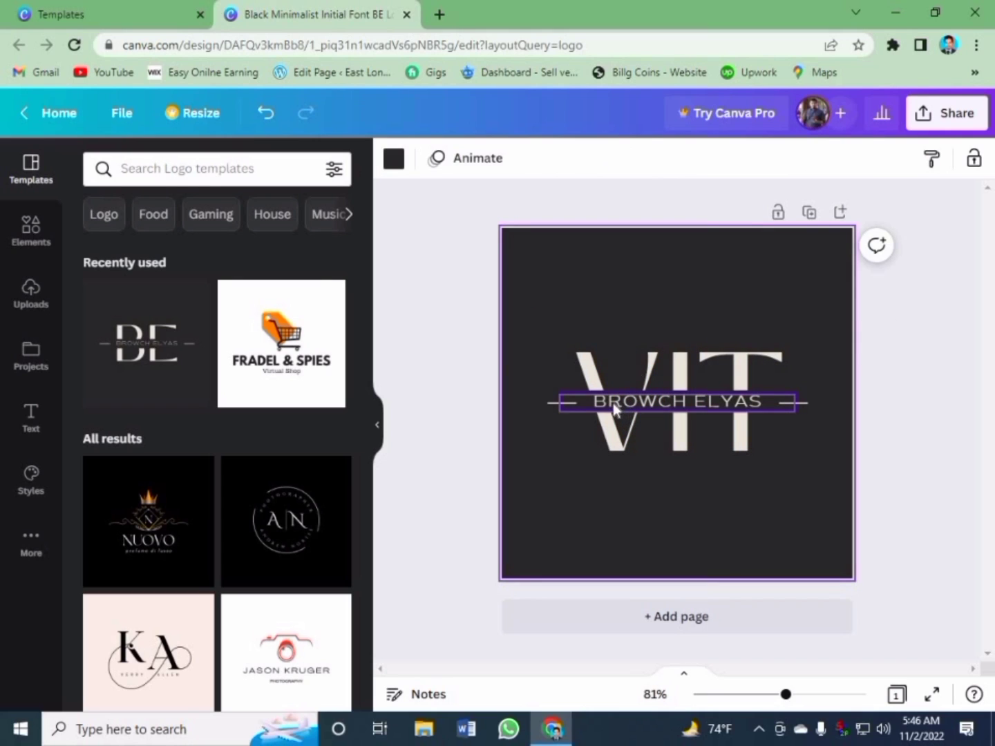
# Step: Replace the small name line across the large initials with IT SOLUTION
pyautogui.click(613, 408)
pyautogui.click(614, 407)
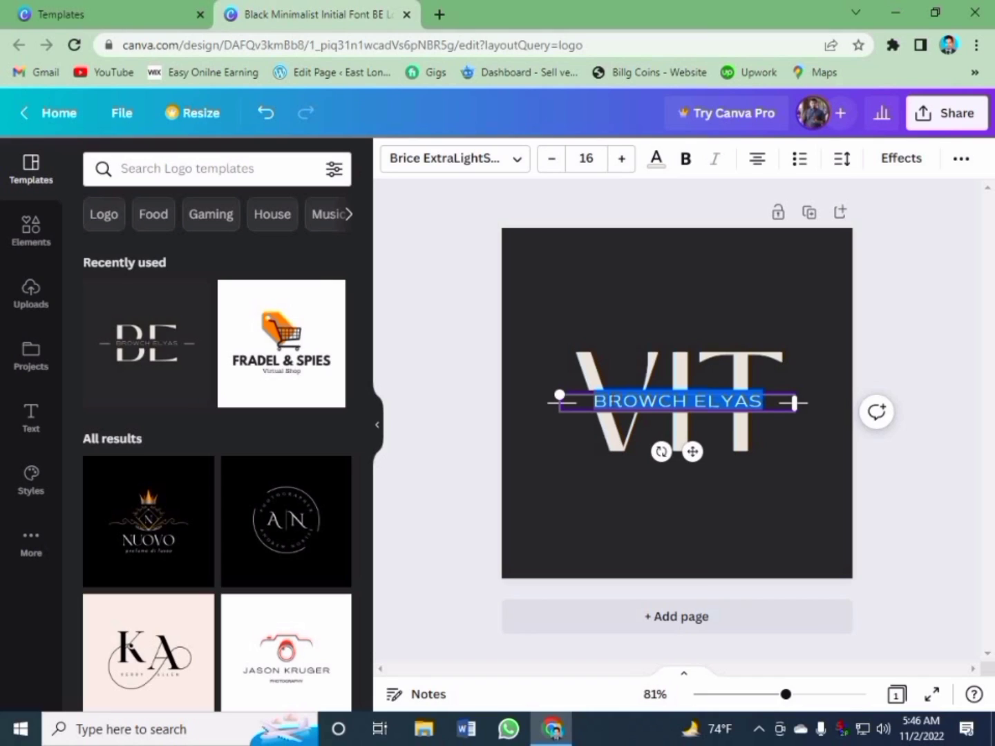
pyautogui.press('BackSpace')
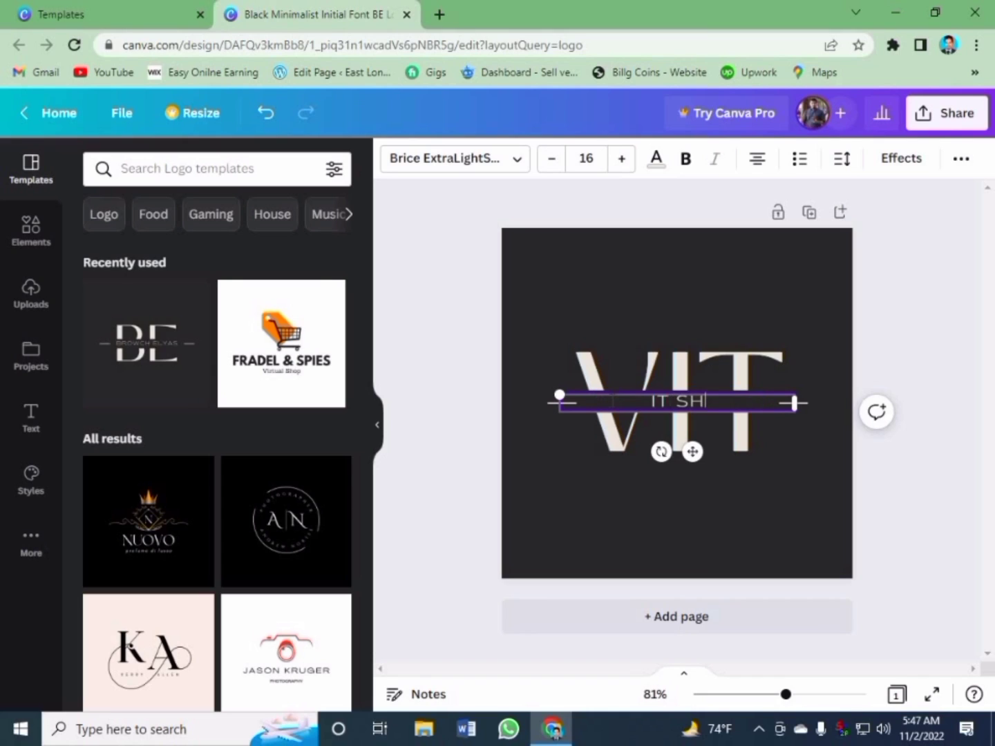
pyautogui.write('IT SOLUTION')
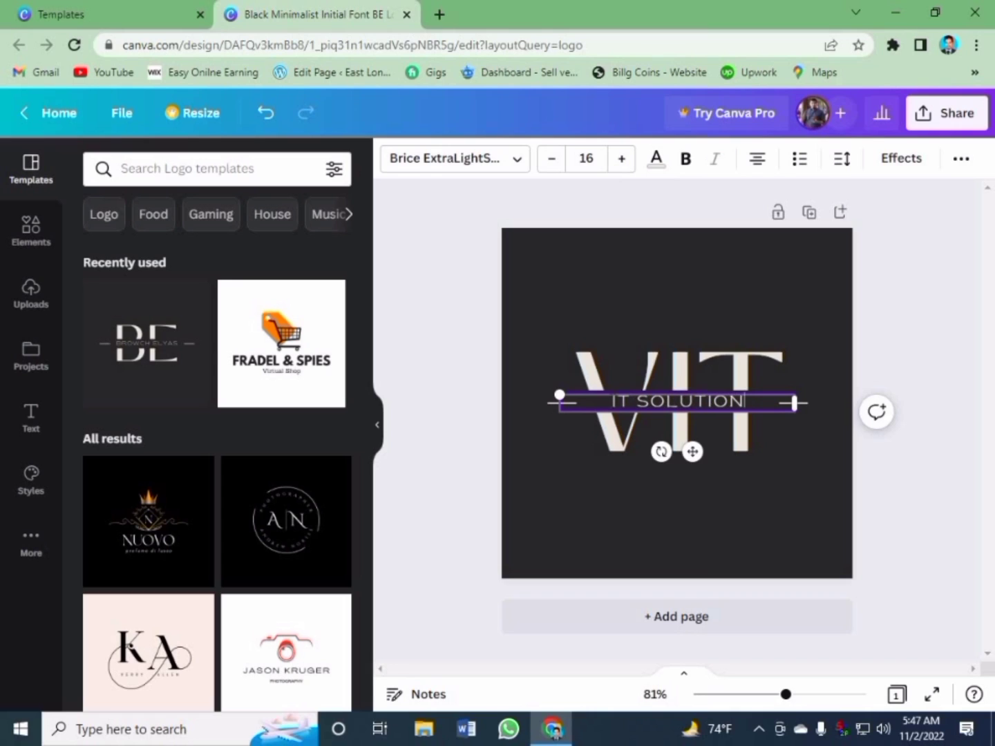
pyautogui.click(697, 268)
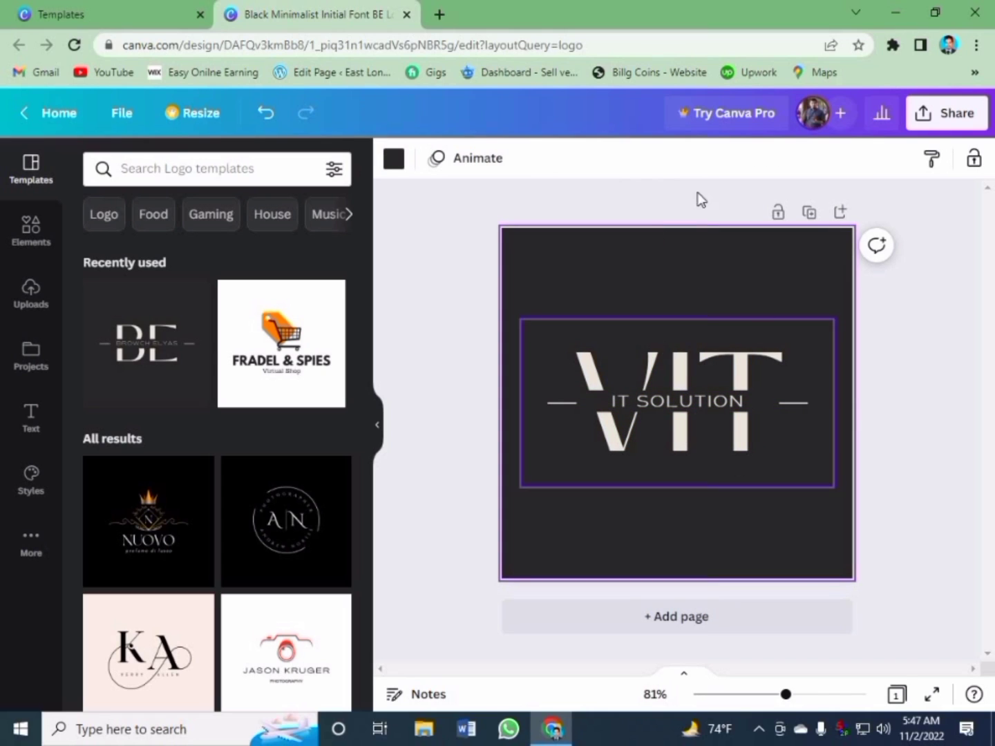
# Step: Recolour the large VIT initials, trying yellow before choosing light red
pyautogui.click(642, 362)
pyautogui.click(656, 160)
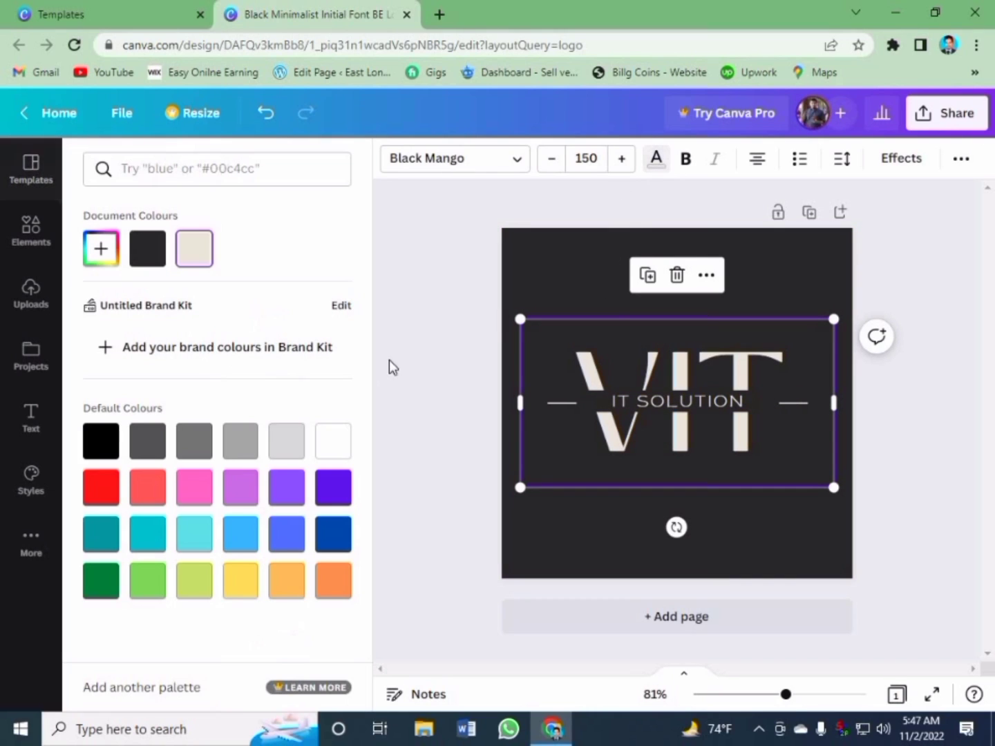
pyautogui.click(240, 580)
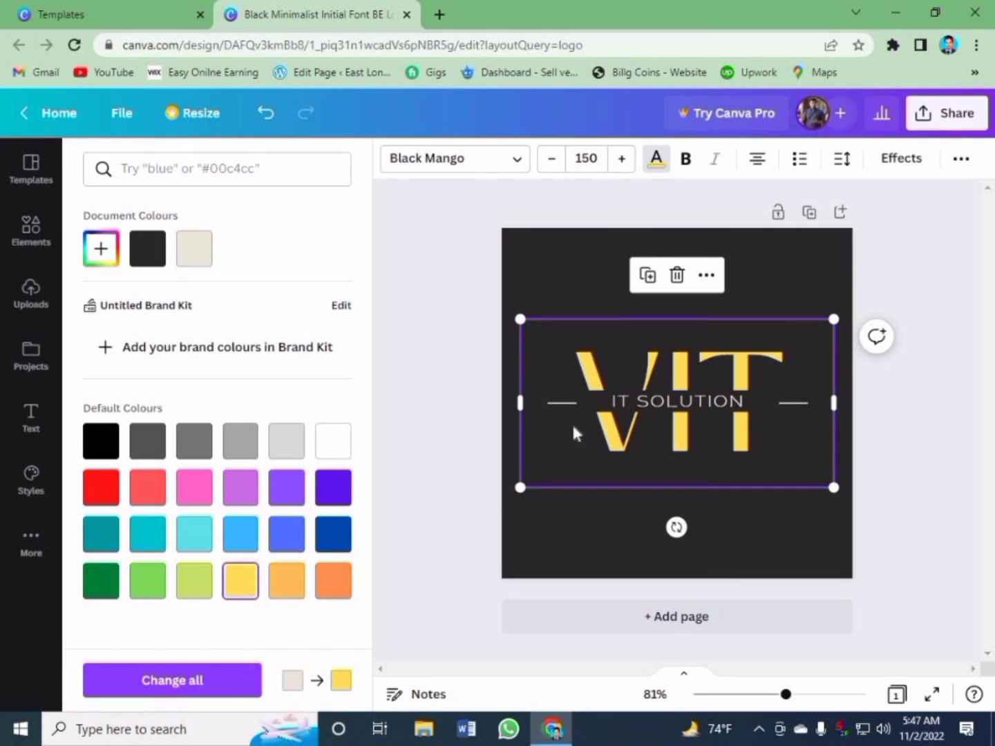
pyautogui.click(147, 490)
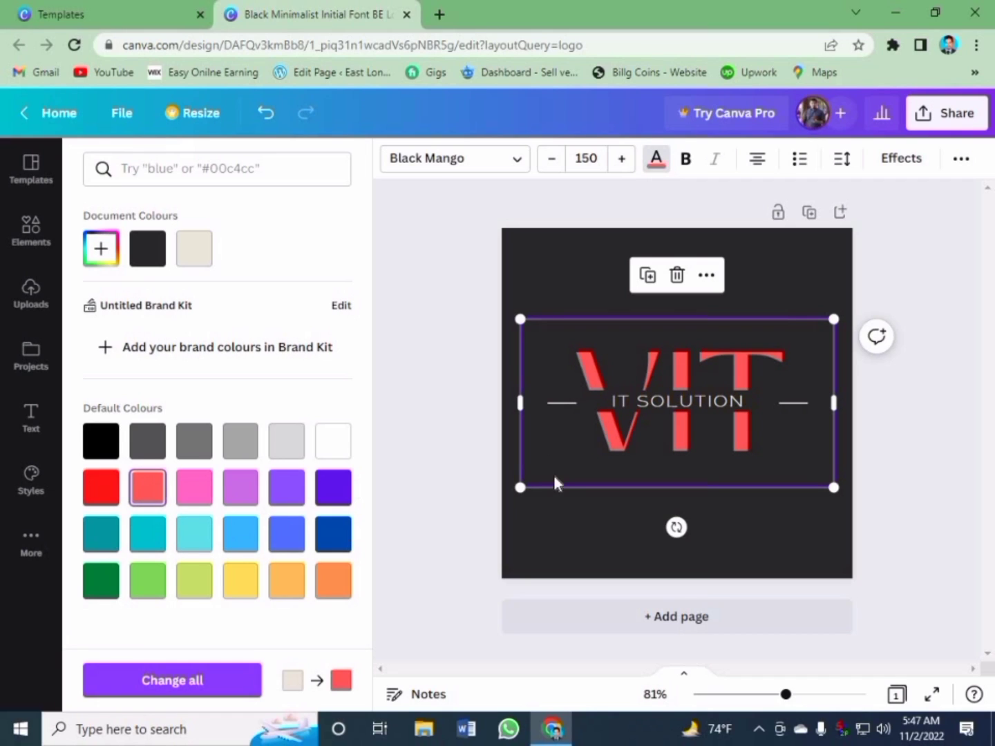
# Step: Change the colour of the IT SOLUTION line to yellow
pyautogui.click(644, 398)
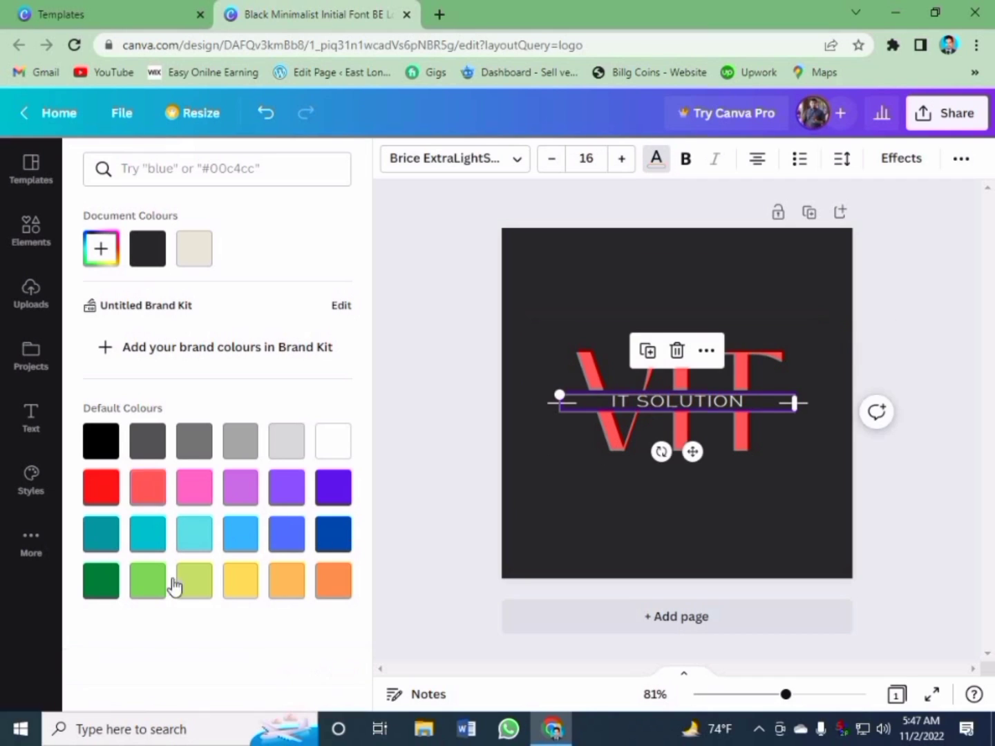
pyautogui.click(240, 581)
pyautogui.click(655, 162)
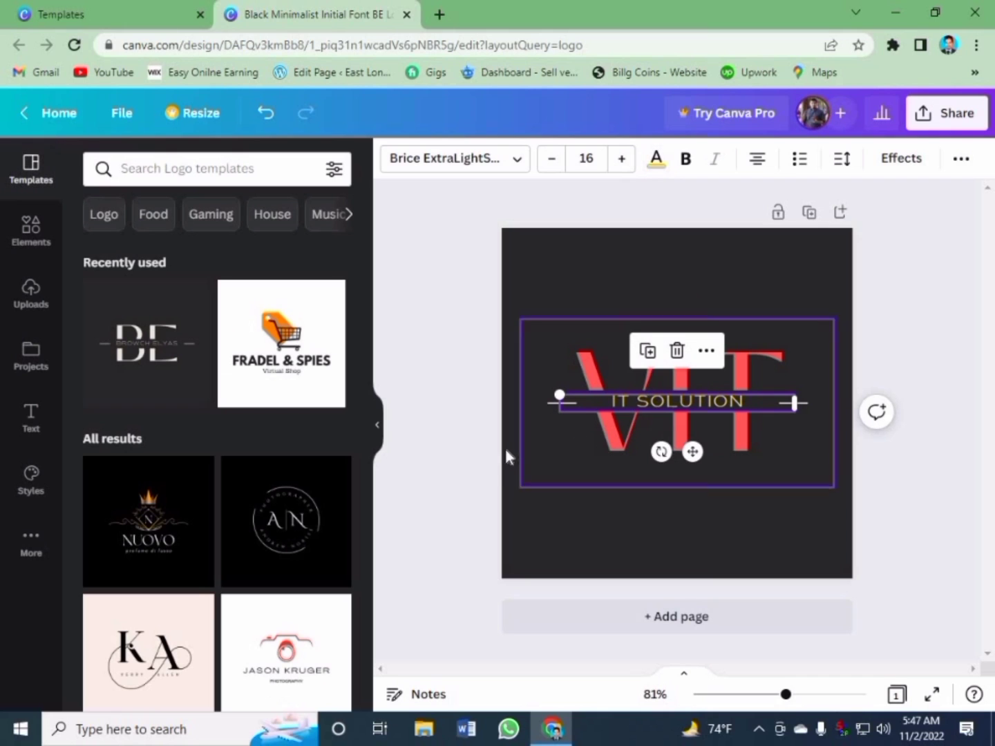
# Step: Return to the Canva home page and search the templates for "NEWS LOGO"
pyautogui.scroll(-3, 228, 593)
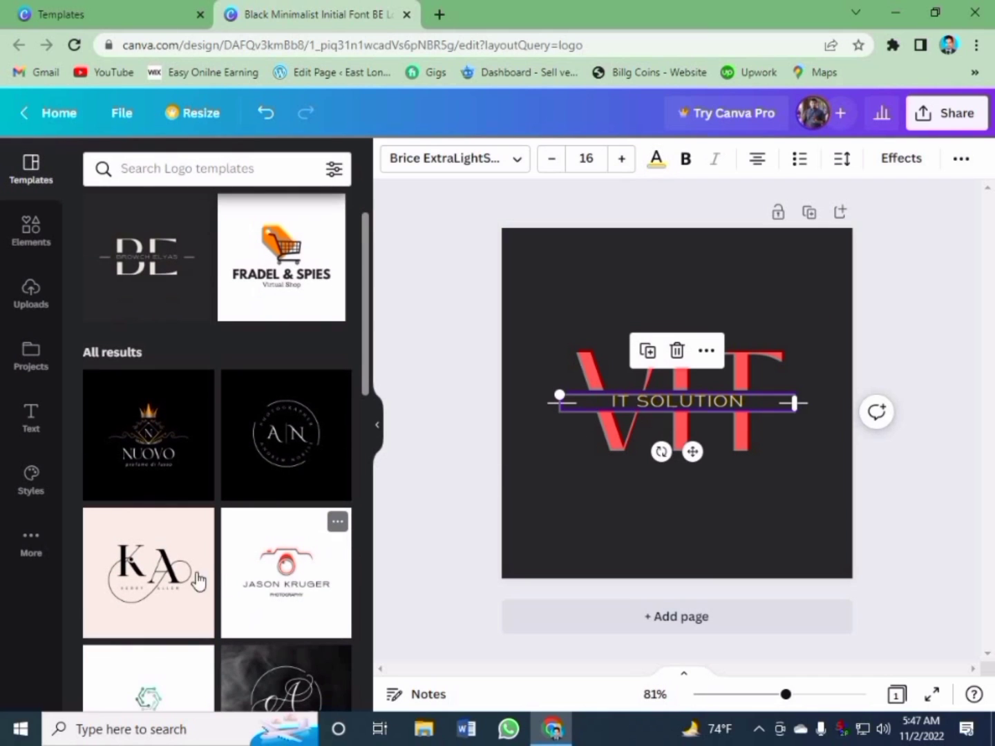
pyautogui.scroll(-5, 183, 576)
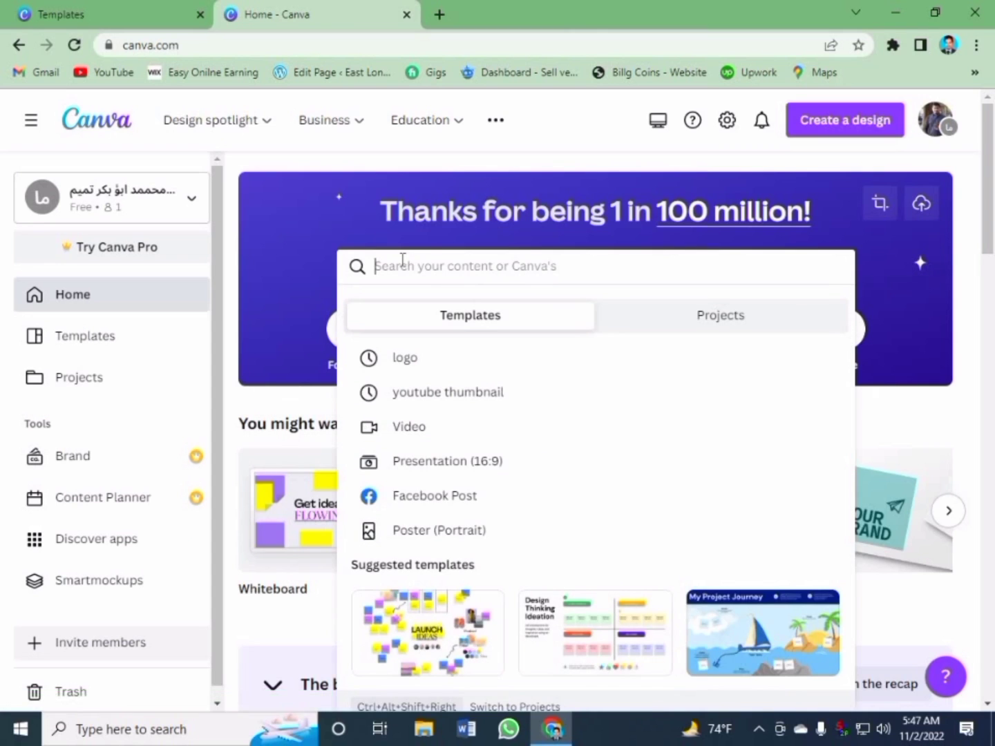
pyautogui.write('NEWS L')
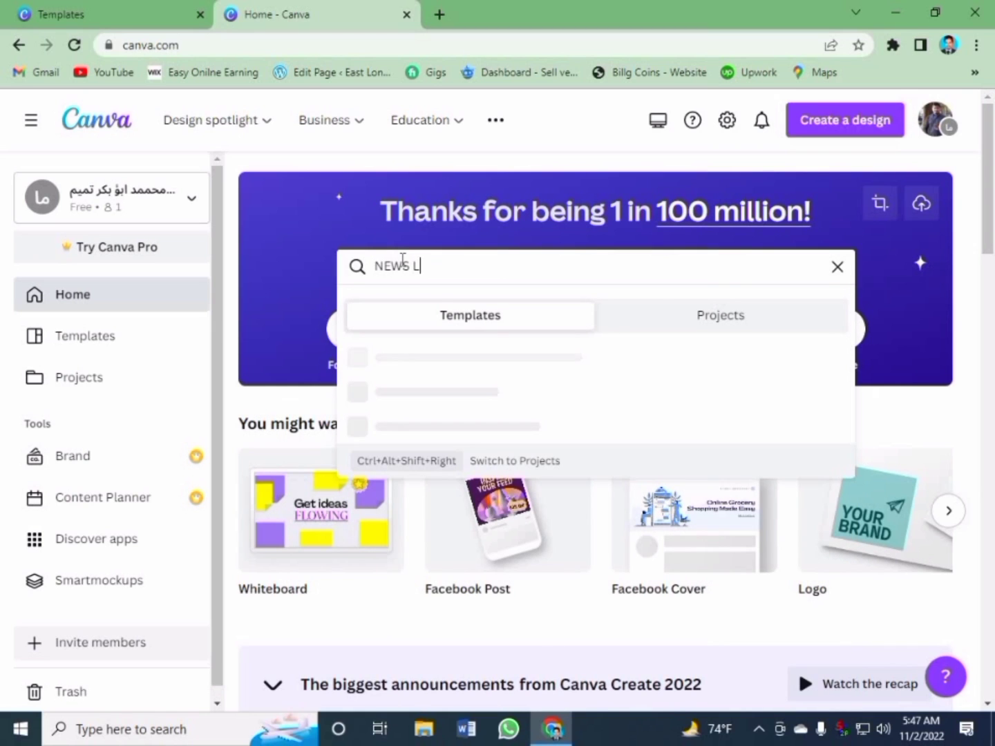
pyautogui.write('OGO')
pyautogui.press('Return')
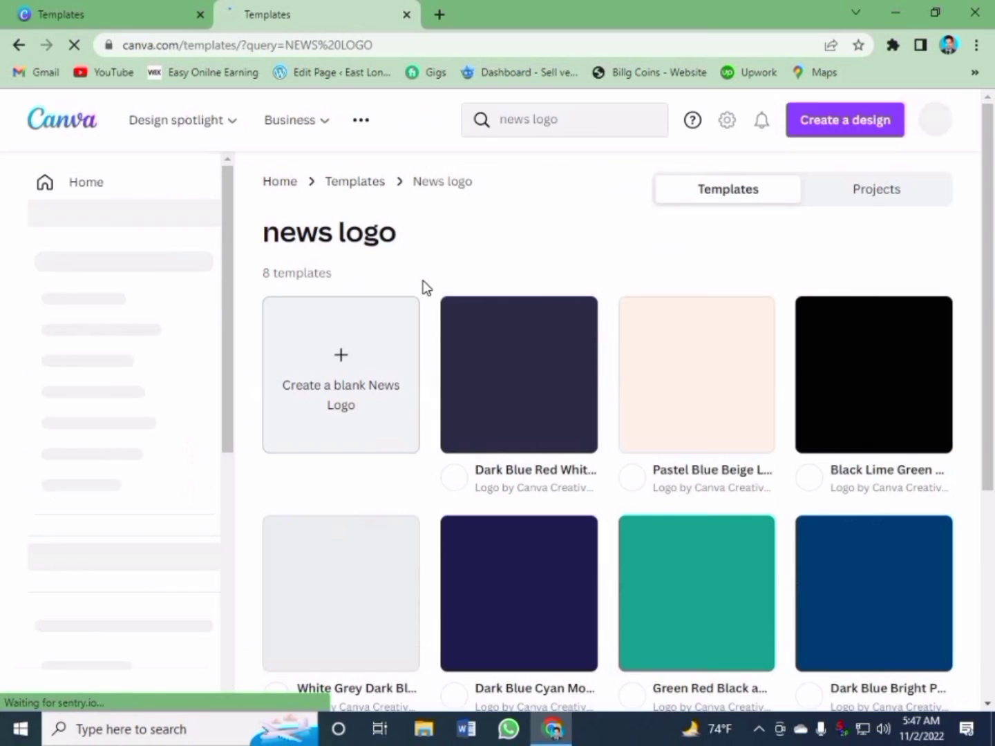
# Step: Browse the news logo templates and open the dark blue, red and white THE NEWS logo for editing
pyautogui.scroll(-1, 744, 458)
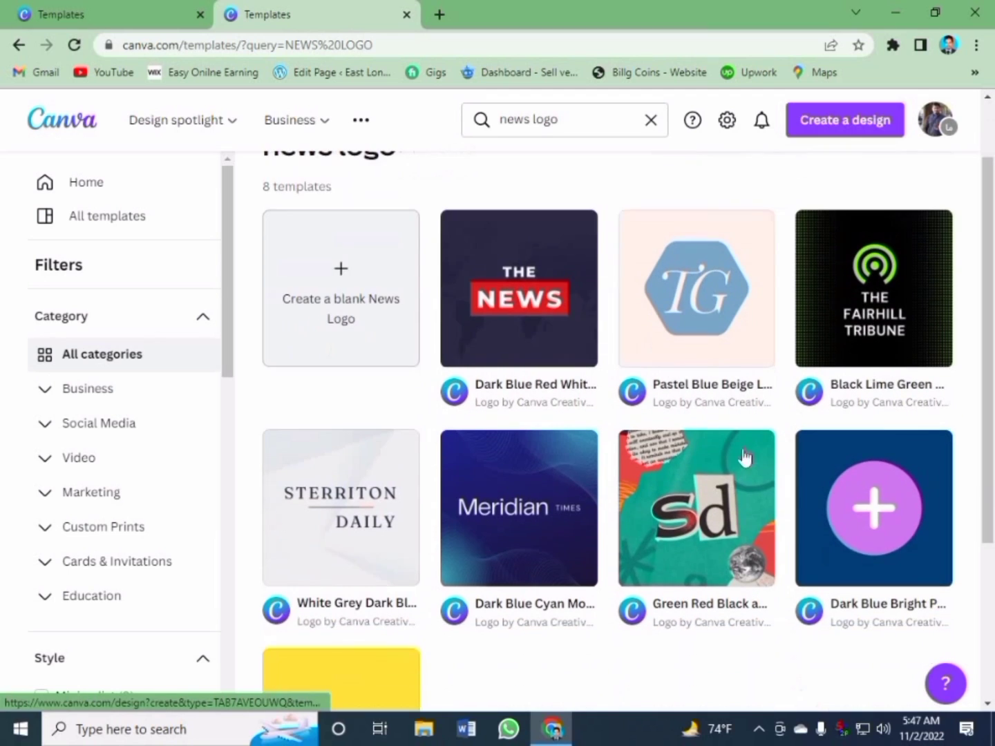
pyautogui.scroll(1, 552, 387)
pyautogui.click(531, 376)
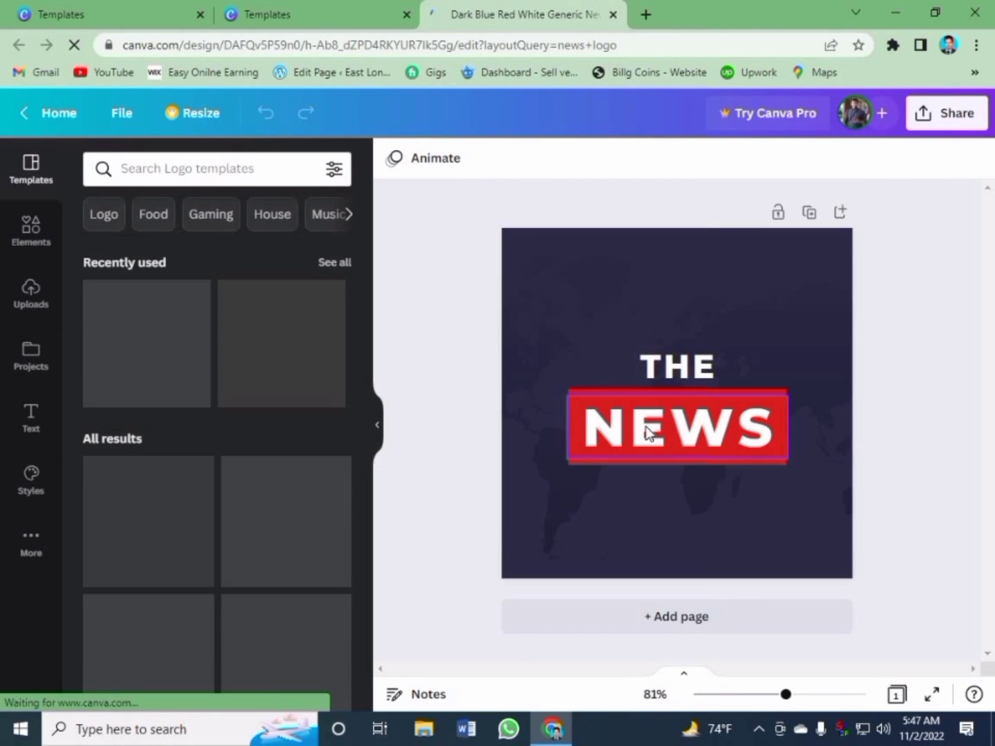
# Step: Add 24 after the word NEWS in the red text box
pyautogui.click(648, 432)
pyautogui.doubleClick(650, 428)
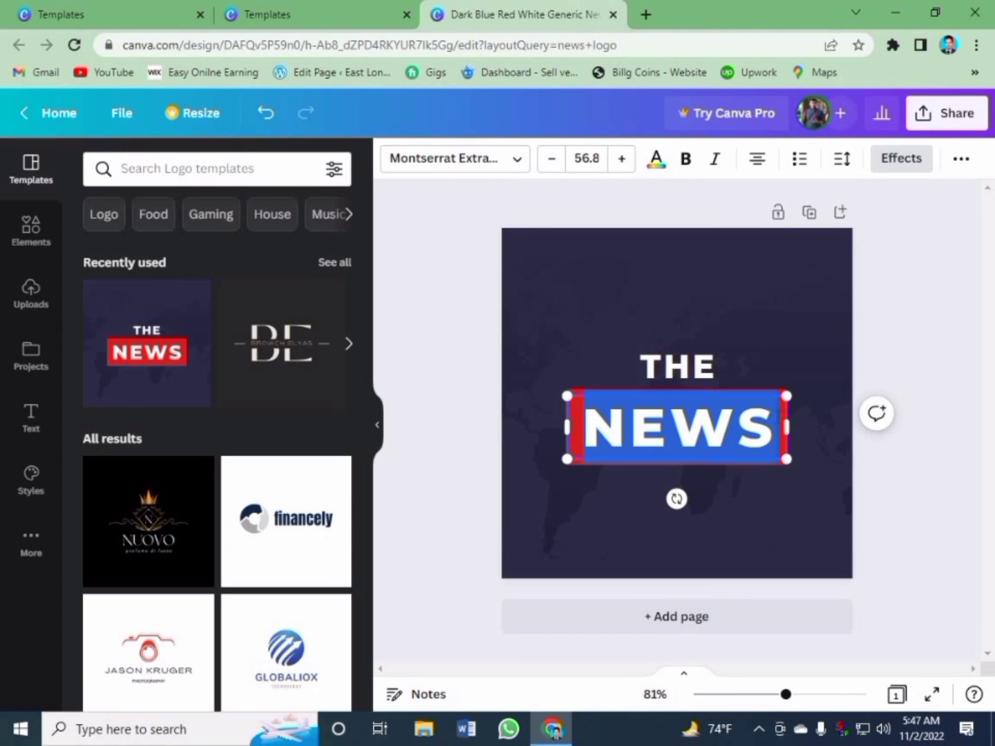
pyautogui.press('Right')
pyautogui.press('Return')
pyautogui.write('24')
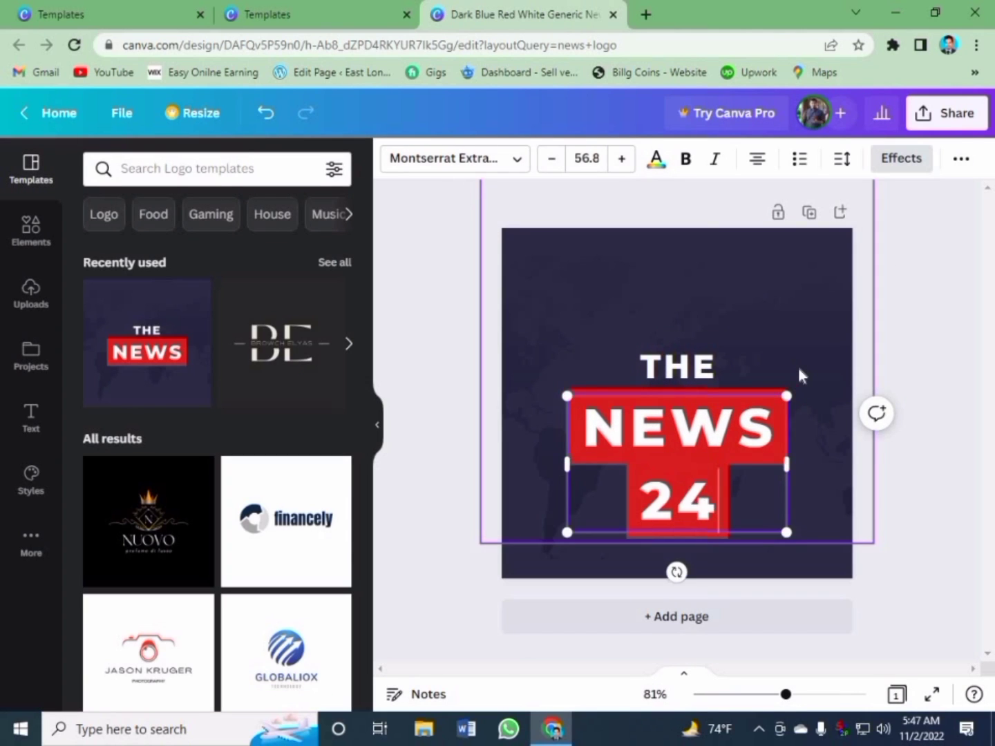
# Step: Reduce the NEWS 24 text to size 47.8 and widen its box so it fits on one line
pyautogui.hotkey('ctrl', 'a')
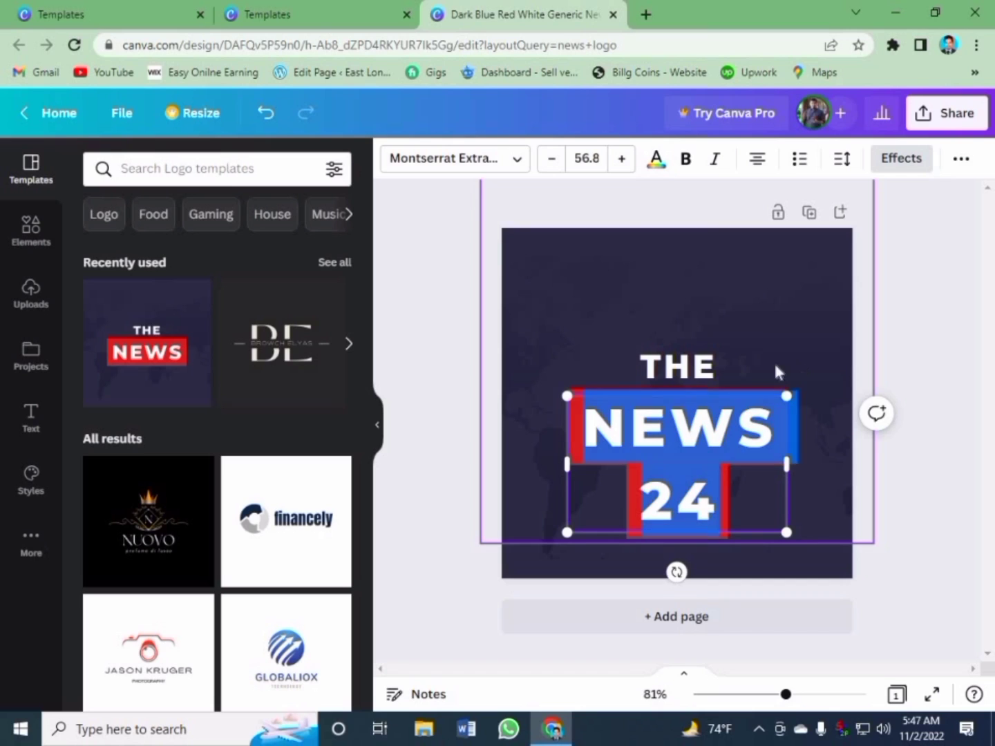
pyautogui.click(551, 159)
pyautogui.click(551, 159)
pyautogui.click(550, 159)
pyautogui.click(551, 159)
pyautogui.click(550, 159)
pyautogui.click(550, 159)
pyautogui.click(550, 159)
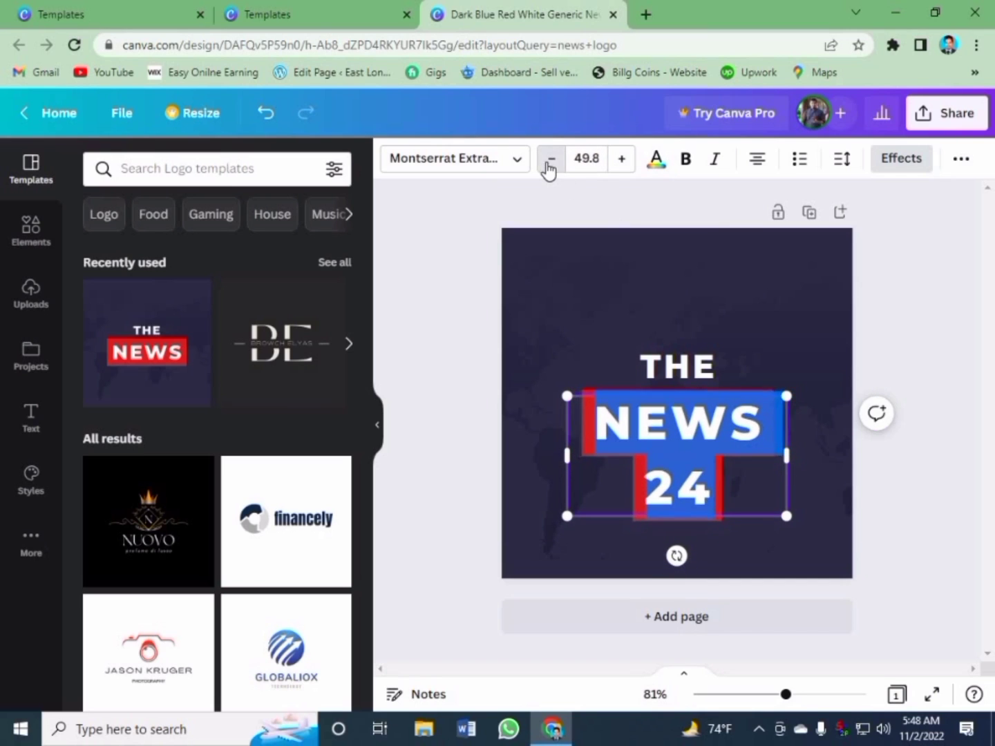
pyautogui.click(550, 159)
pyautogui.click(551, 158)
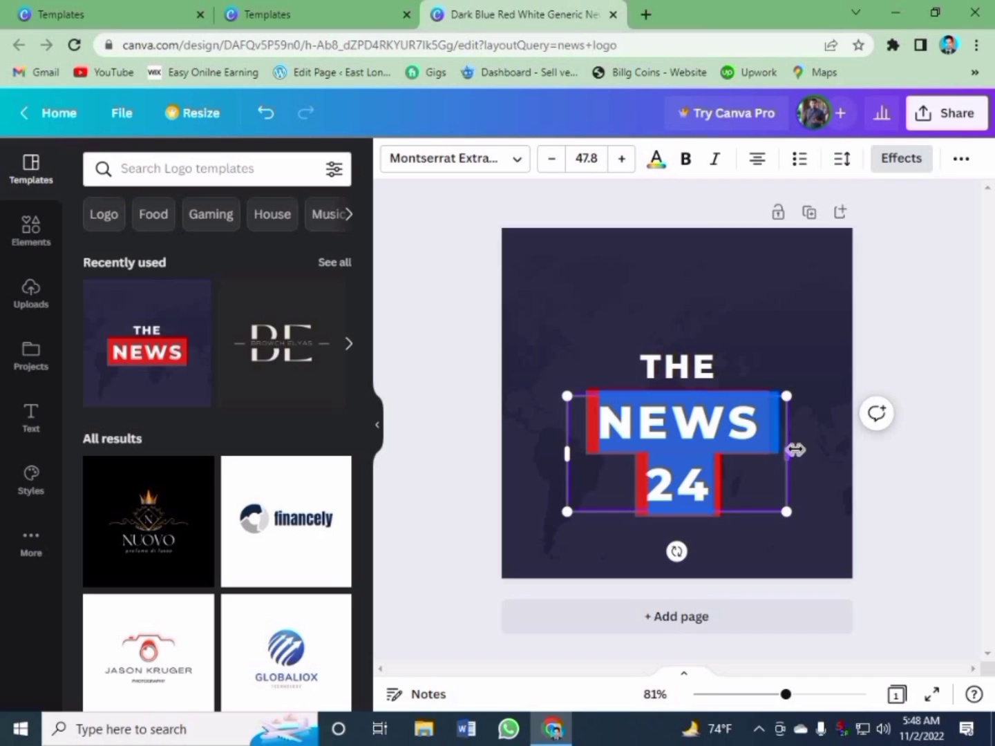
pyautogui.moveTo(795, 449); pyautogui.dragTo(824, 440)
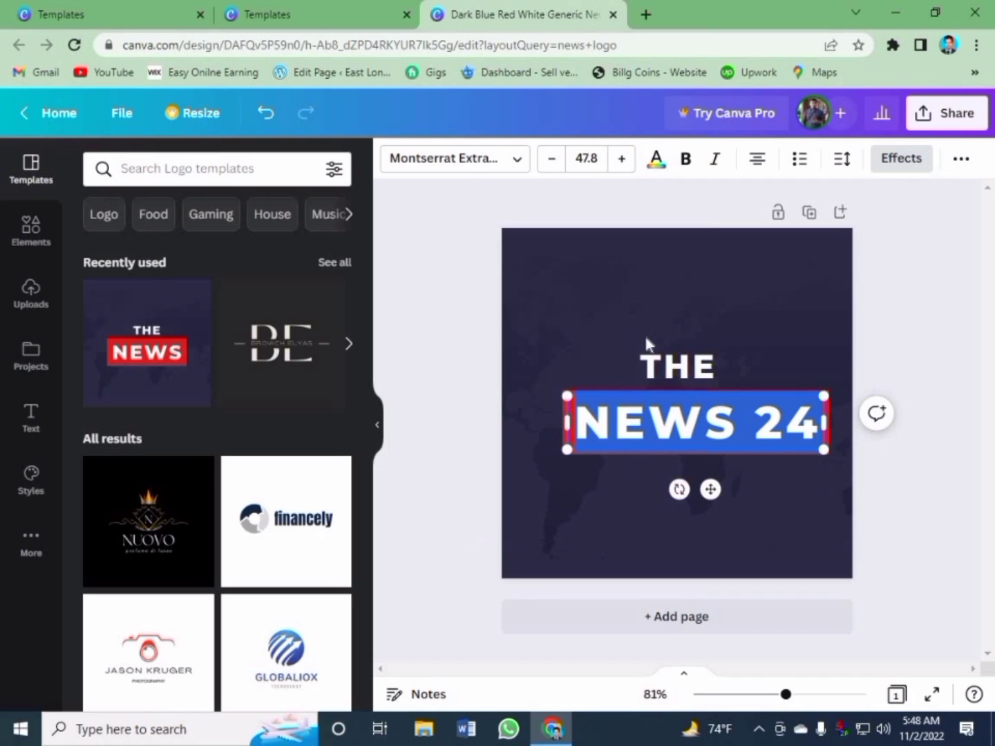
# Step: Move the word THE to line up with the left edge of the red NEWS 24 banner
pyautogui.click(677, 341)
pyautogui.click(726, 401)
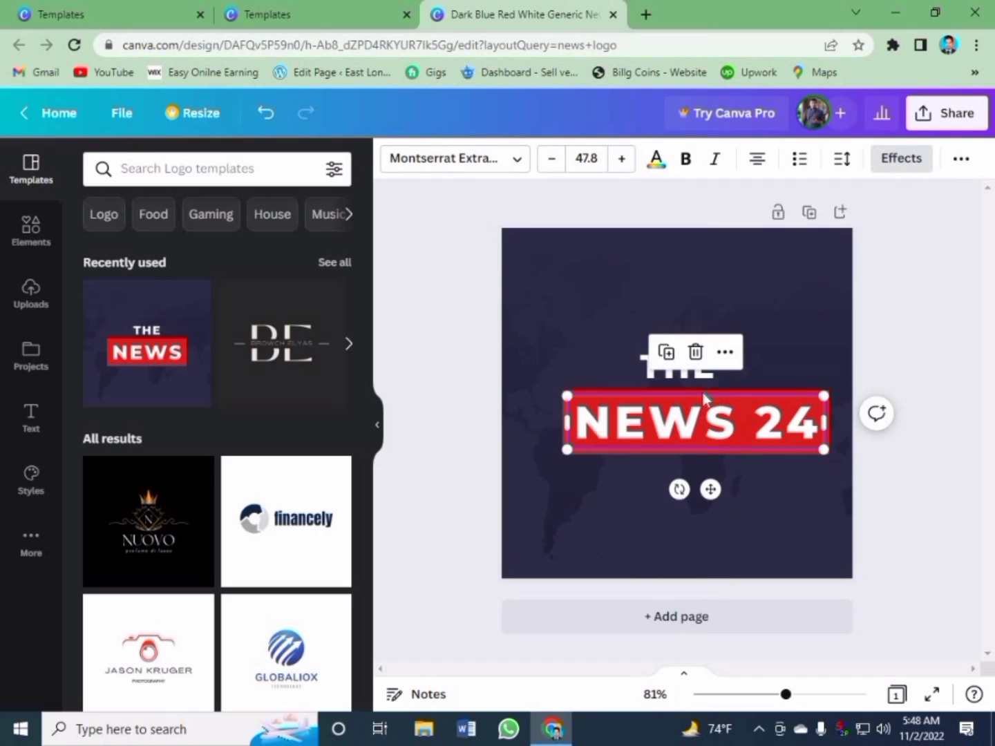
pyautogui.click(683, 373)
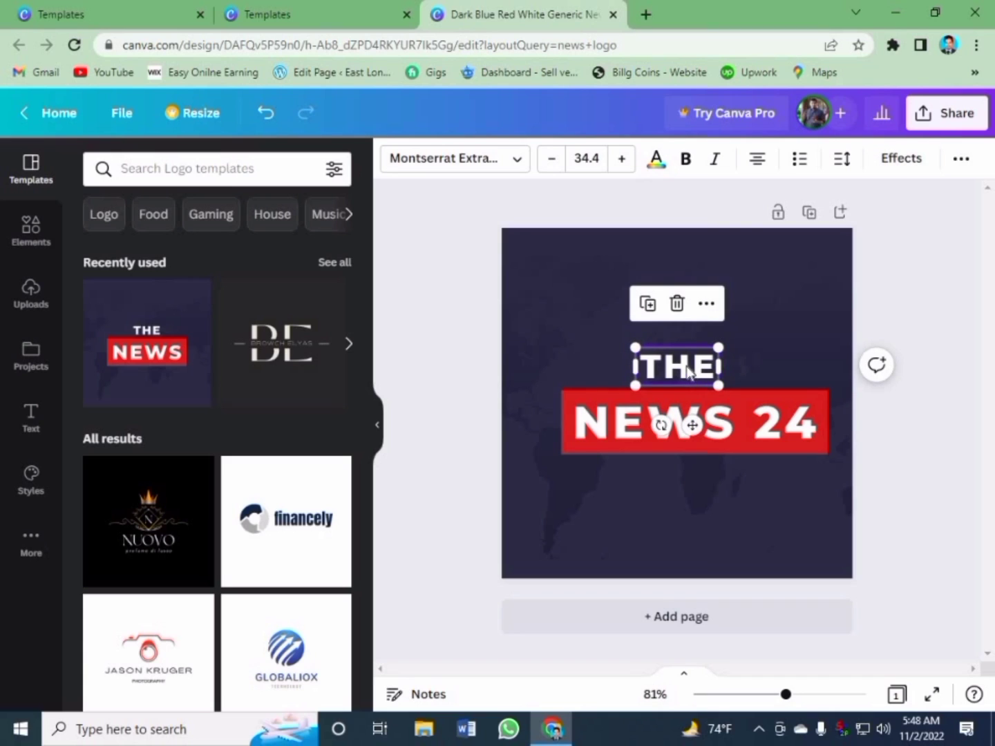
pyautogui.doubleClick(665, 371)
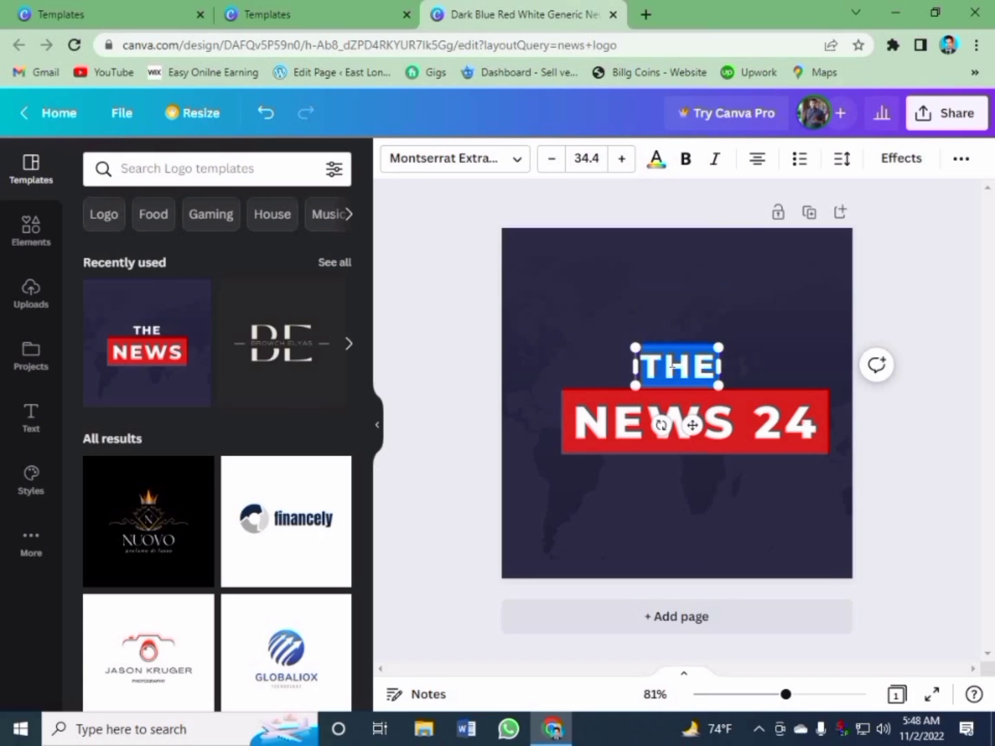
pyautogui.click(706, 330)
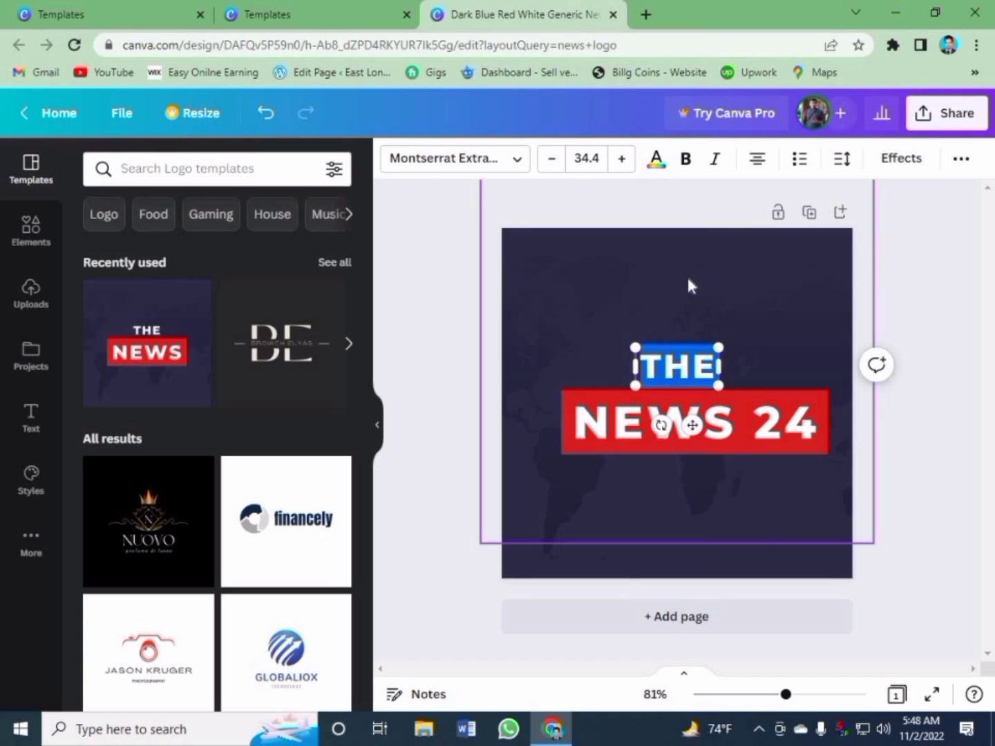
pyautogui.moveTo(689, 369); pyautogui.dragTo(616, 368)
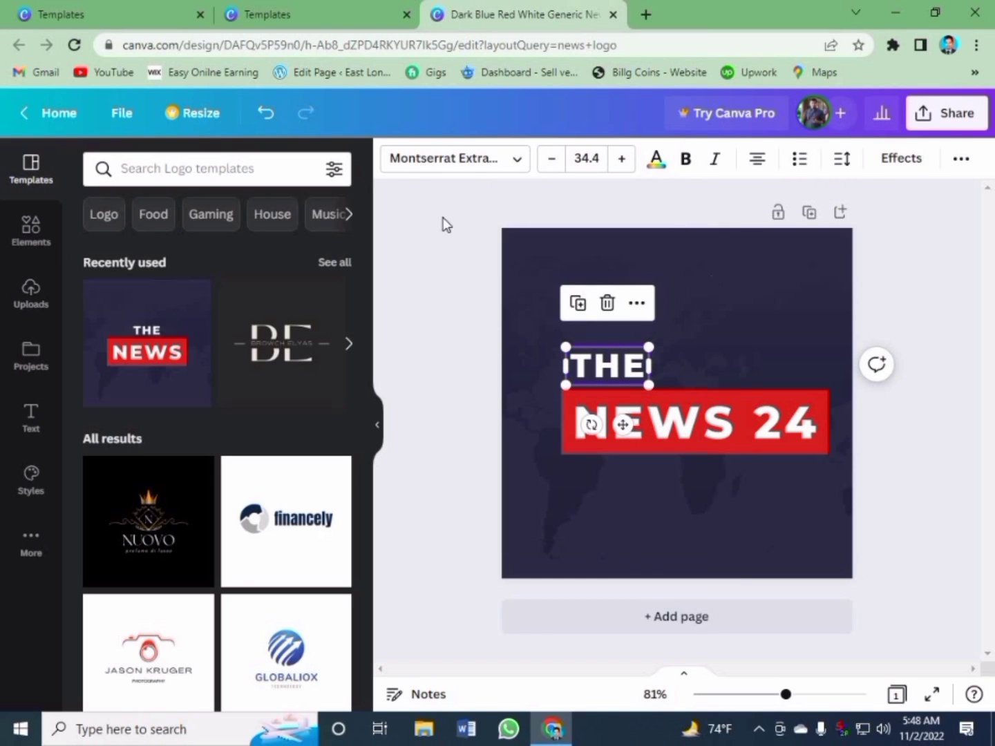
# Step: Search the Canva elements for "CAMERA" and look through the results
pyautogui.click(270, 172)
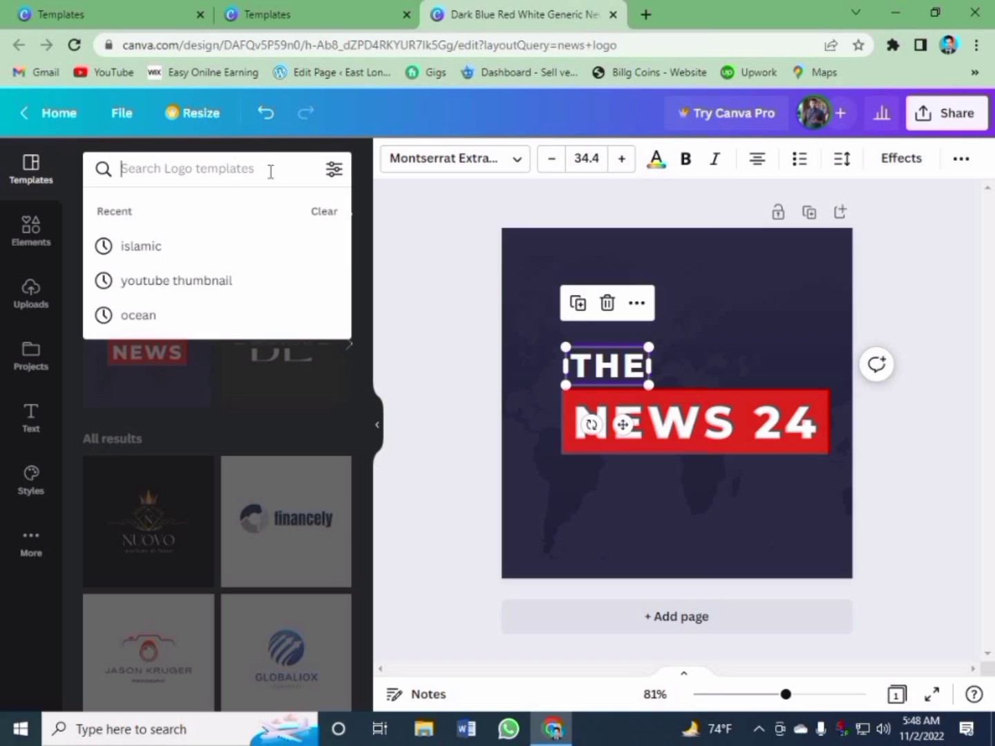
pyautogui.click(31, 232)
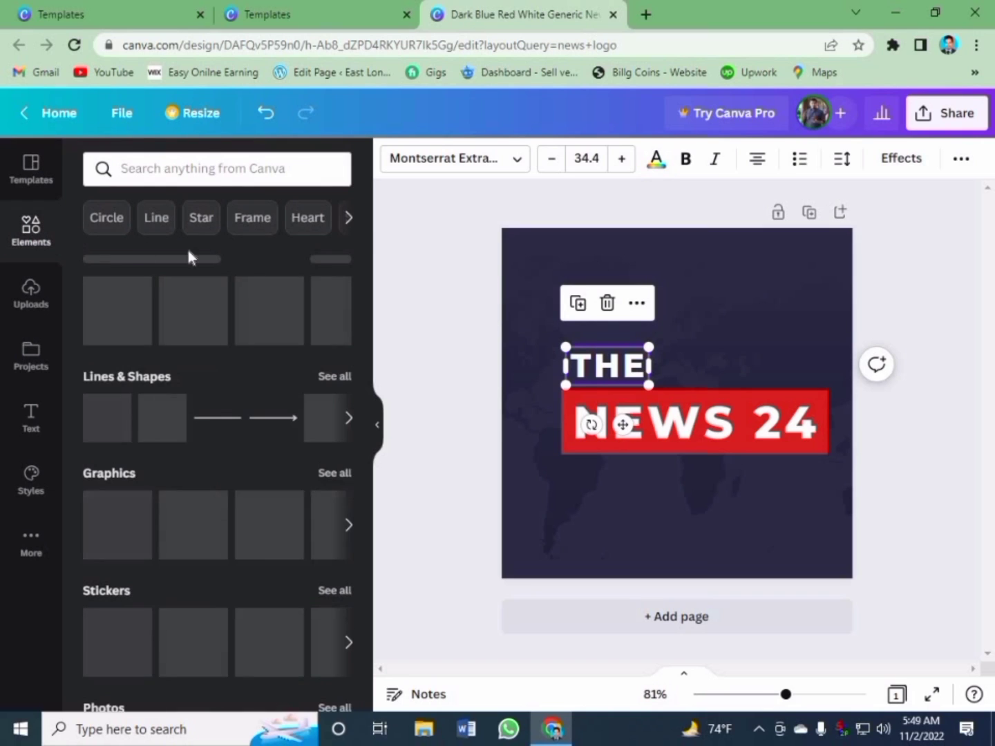
pyautogui.click(227, 168)
pyautogui.write('CAMERA')
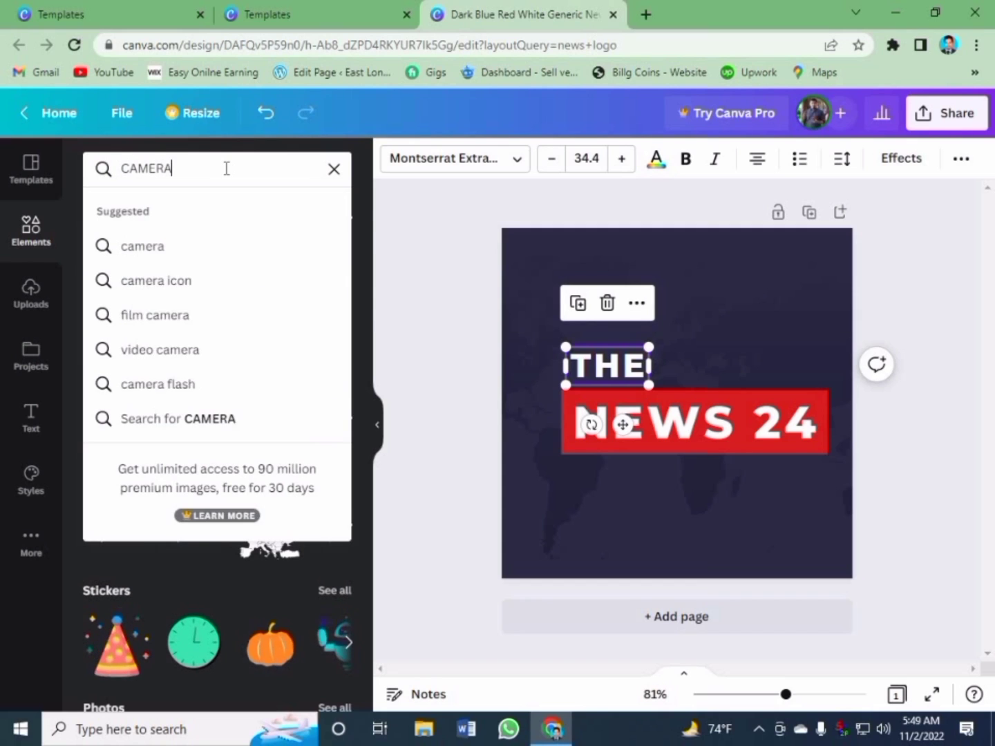
pyautogui.press('Return')
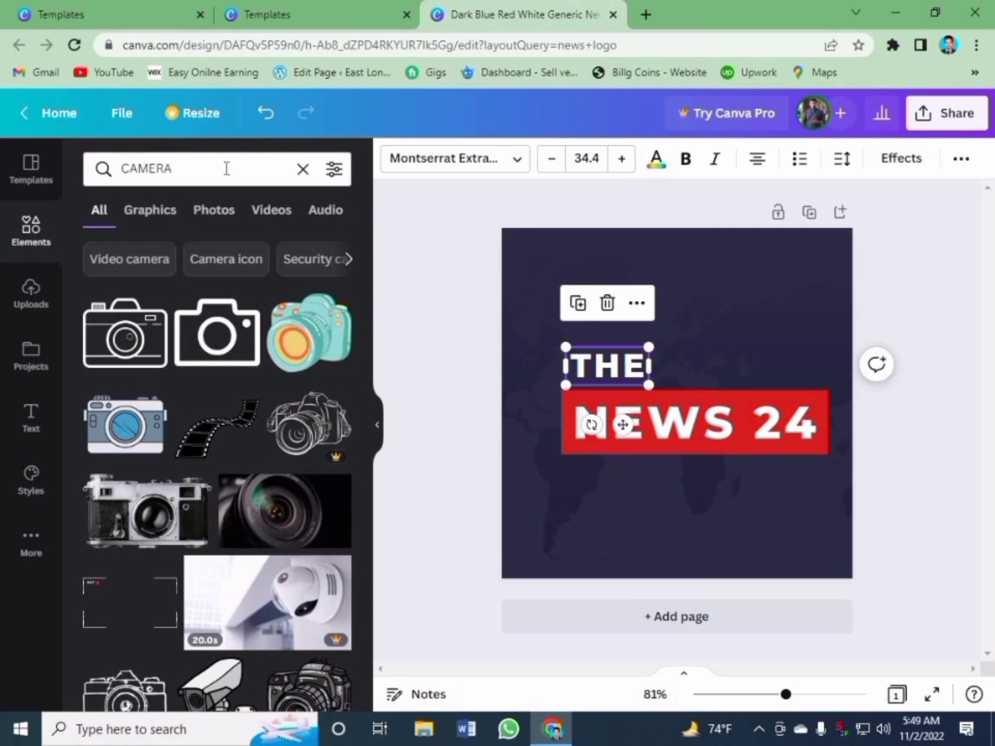
pyautogui.scroll(-3, 218, 469)
pyautogui.scroll(3, 217, 470)
# Step: Replace the elements search term with "VIDEO" and run the search
pyautogui.click(121, 167)
pyautogui.press('BackSpace')
pyautogui.press('BackSpace')
pyautogui.press('BackSpace')
pyautogui.press('BackSpace')
pyautogui.press('BackSpace')
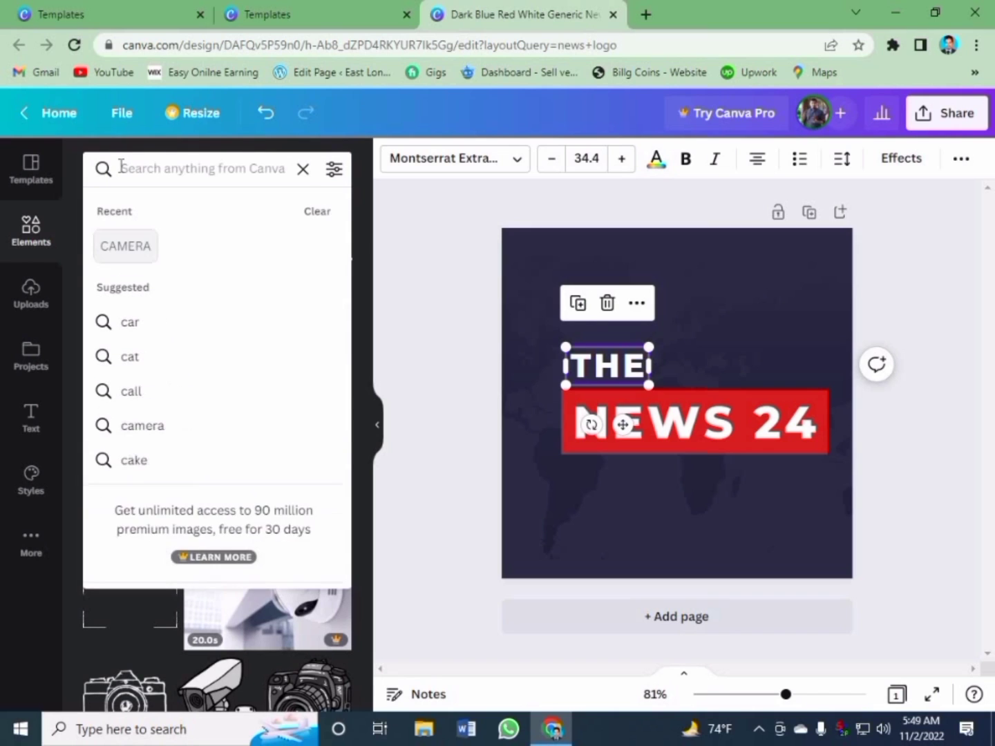
pyautogui.write('VIDEO')
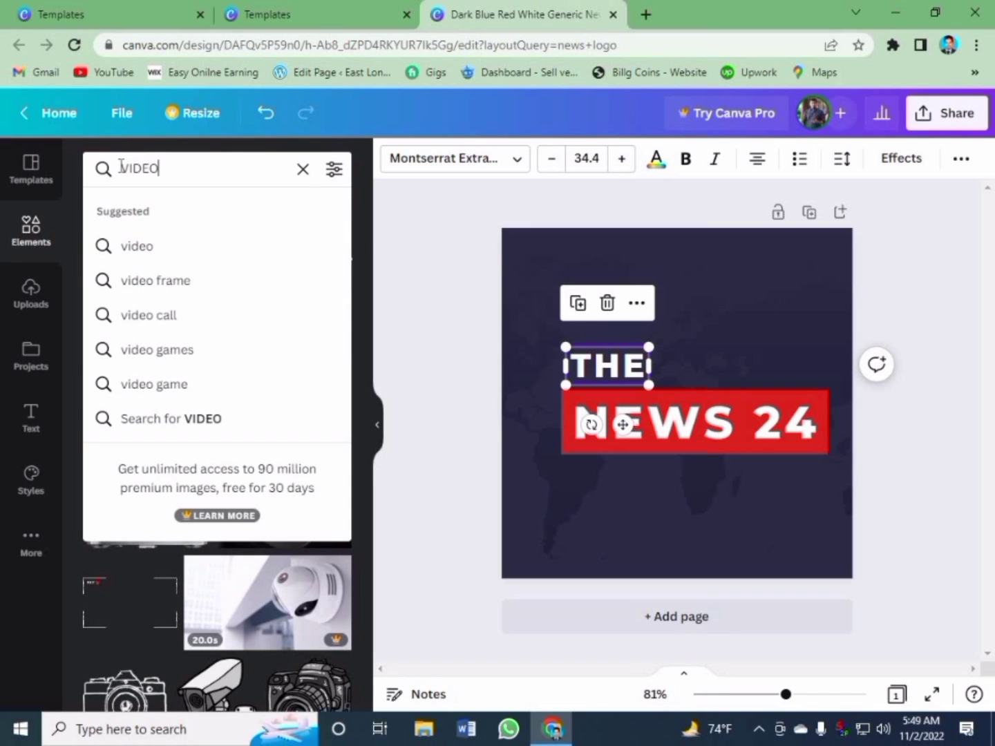
pyautogui.press('Return')
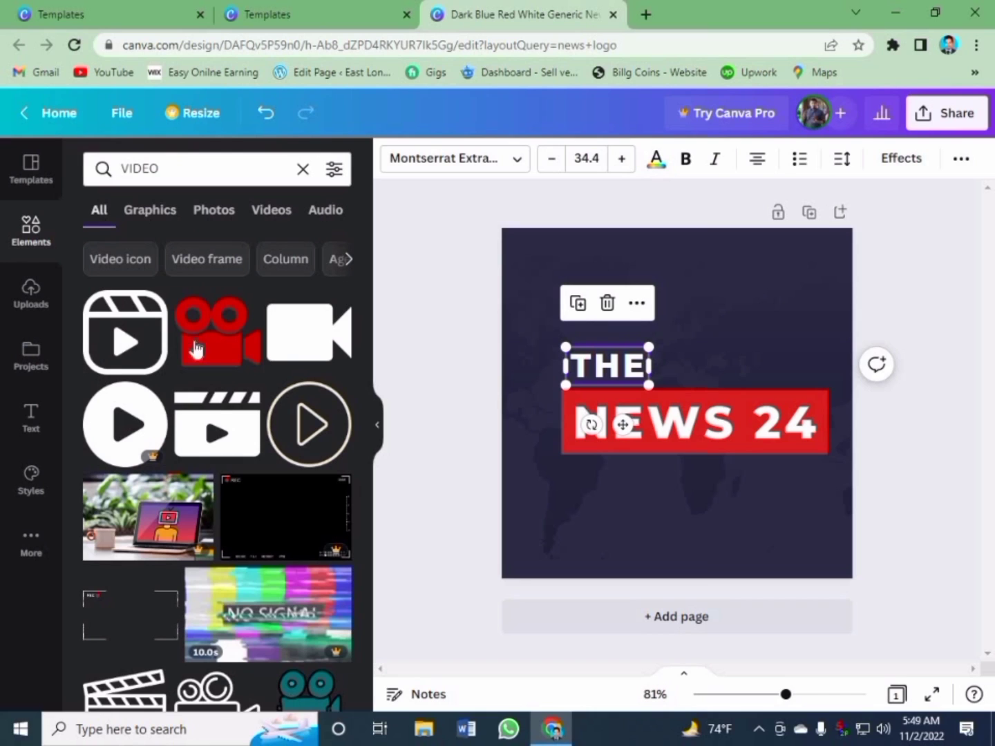
# Step: Try the round video camera icon beside the word THE, coloured white and shrunk, and delete it
pyautogui.scroll(-6, 245, 439)
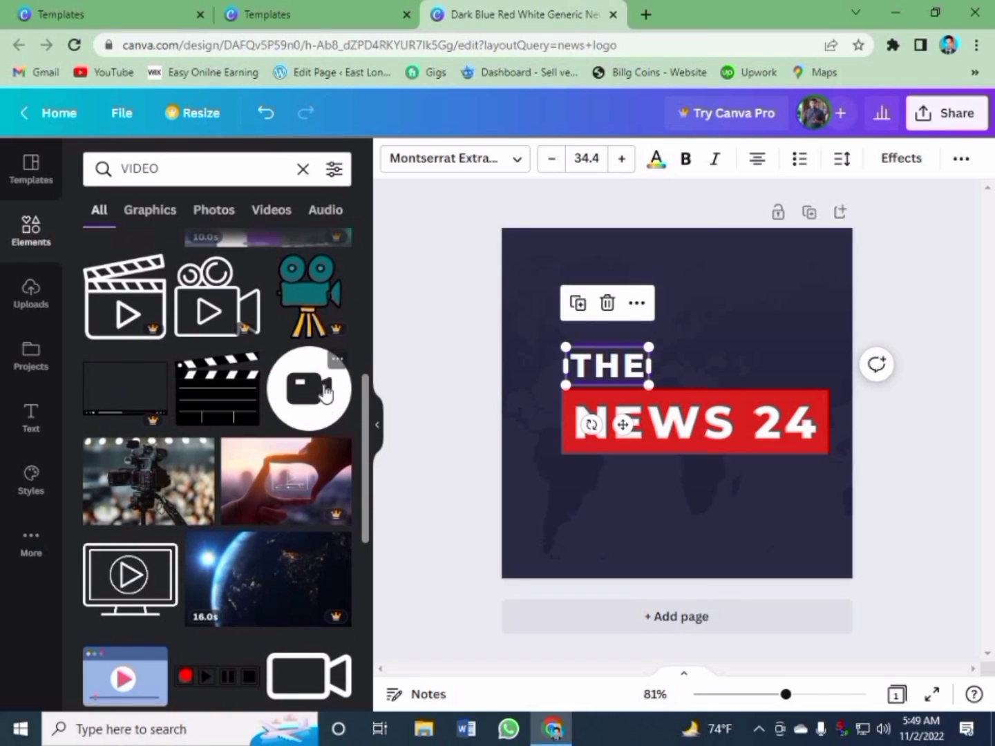
pyautogui.click(325, 394)
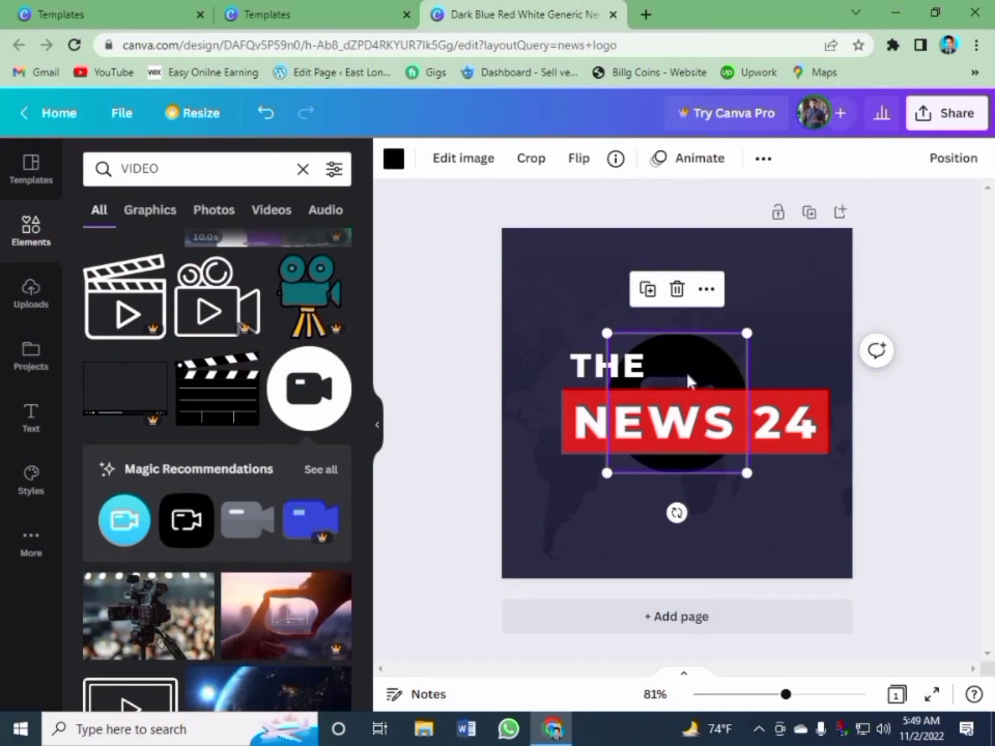
pyautogui.click(393, 160)
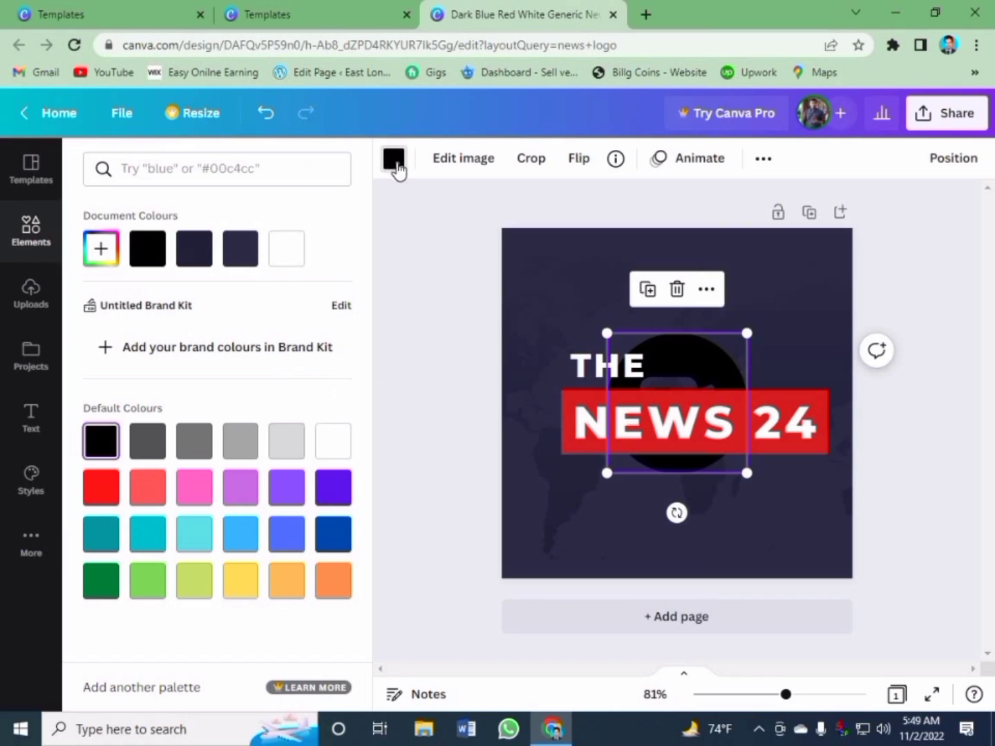
pyautogui.click(286, 257)
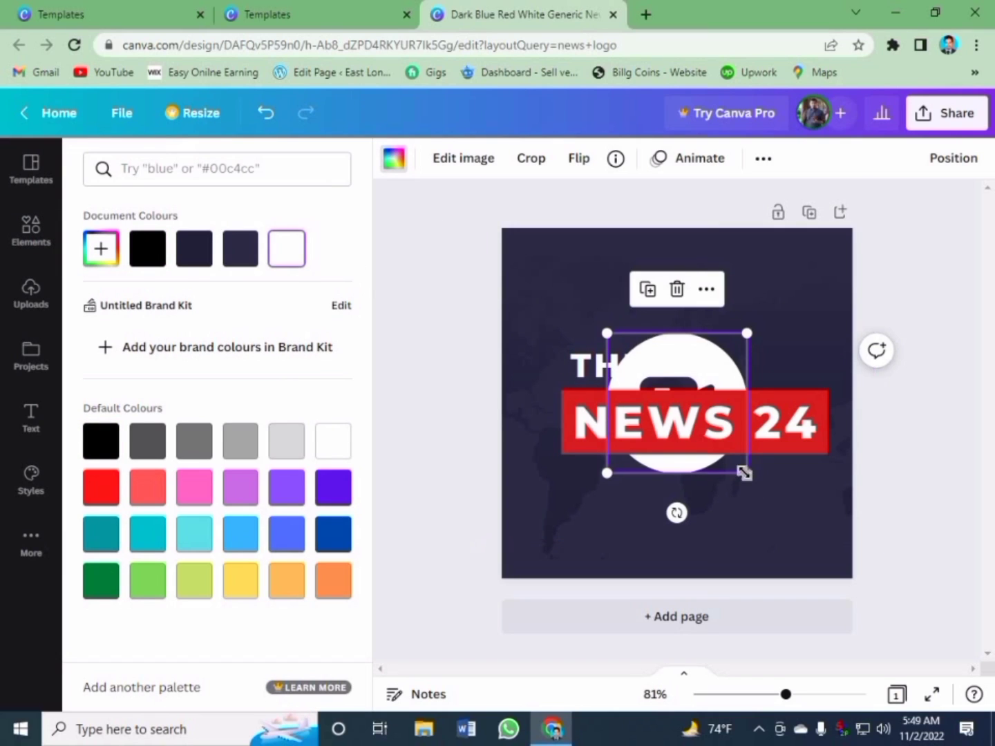
pyautogui.moveTo(746, 474); pyautogui.dragTo(718, 359)
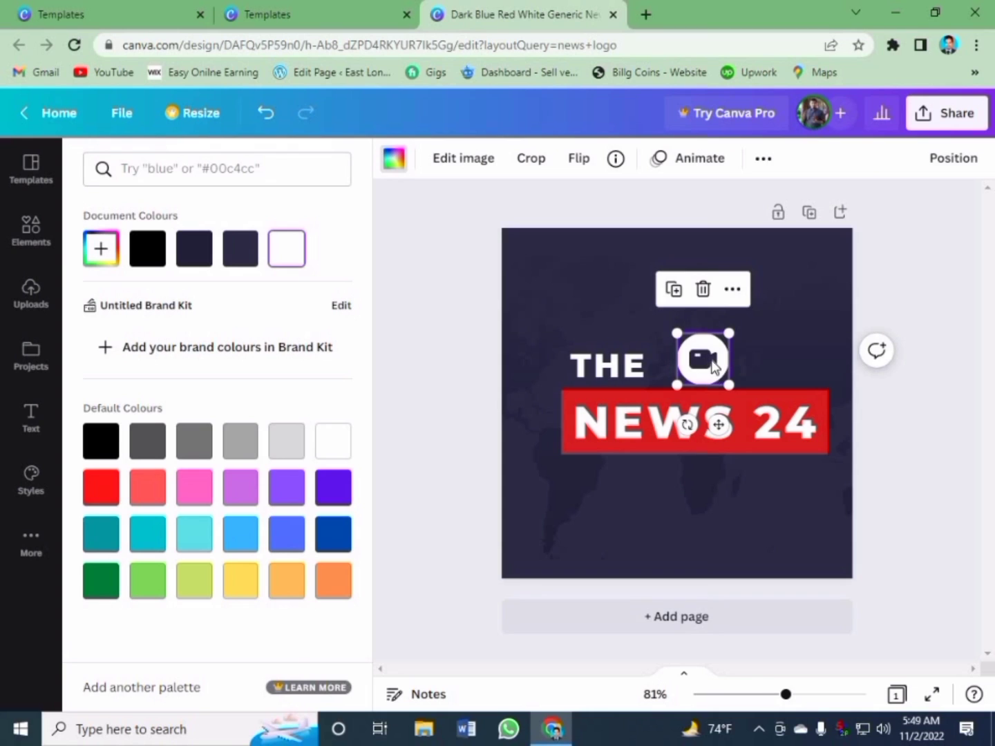
pyautogui.press('Delete')
# Step: Add the outlined video camera graphic beside THE, just above the red NEWS 24 banner, and colour it yellow
pyautogui.scroll(-4, 257, 475)
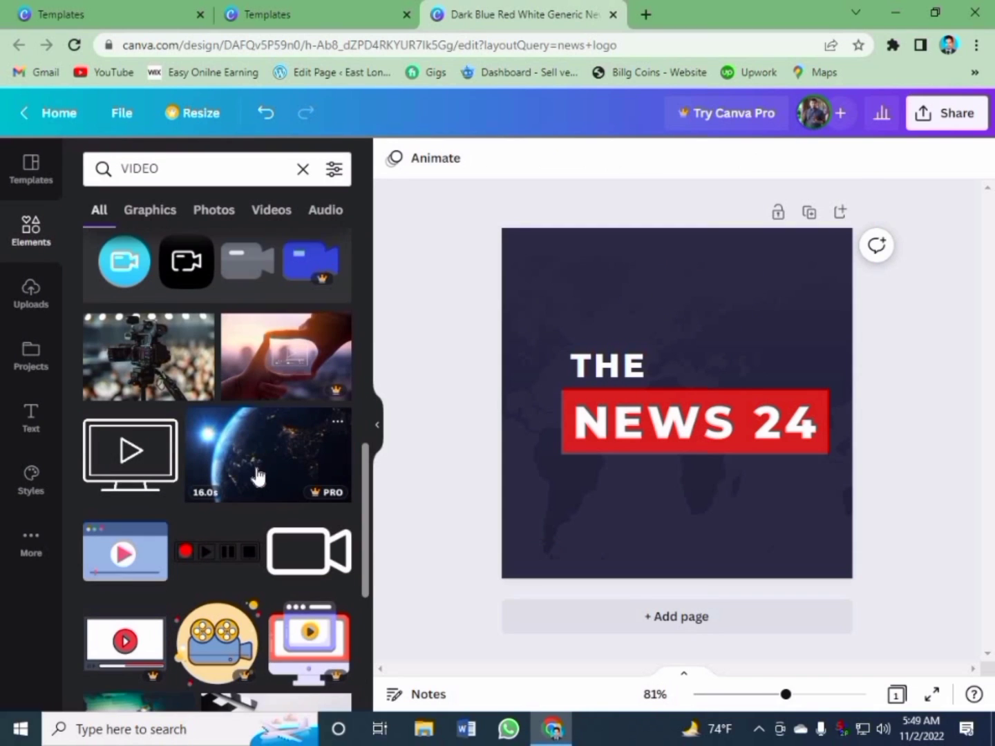
pyautogui.scroll(-4, 252, 517)
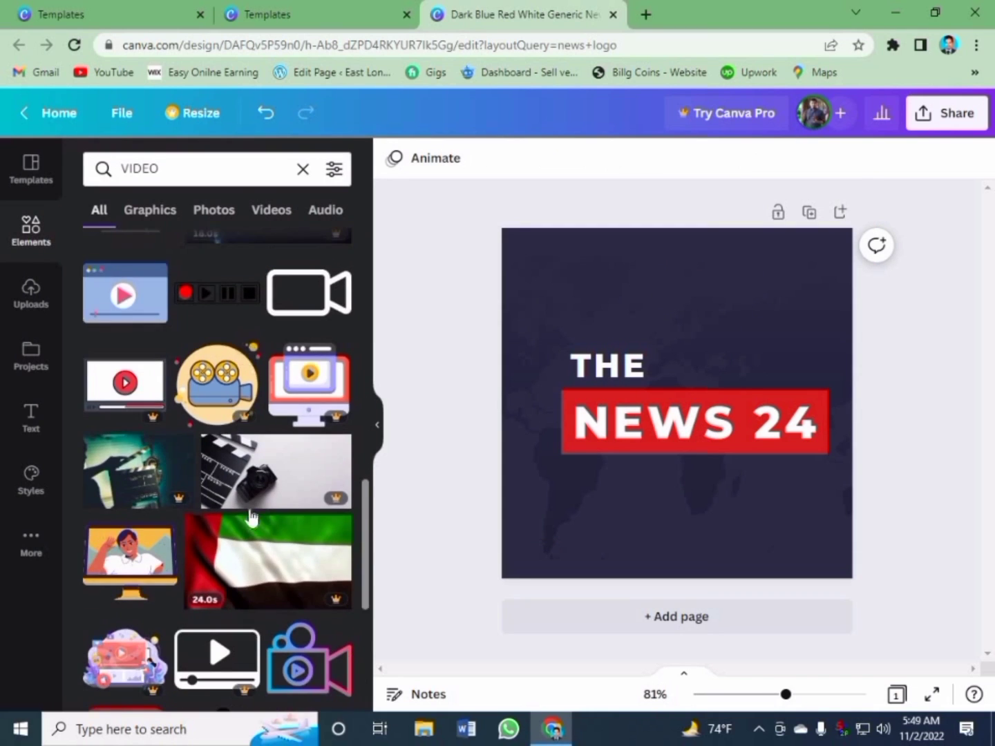
pyautogui.scroll(-3, 251, 516)
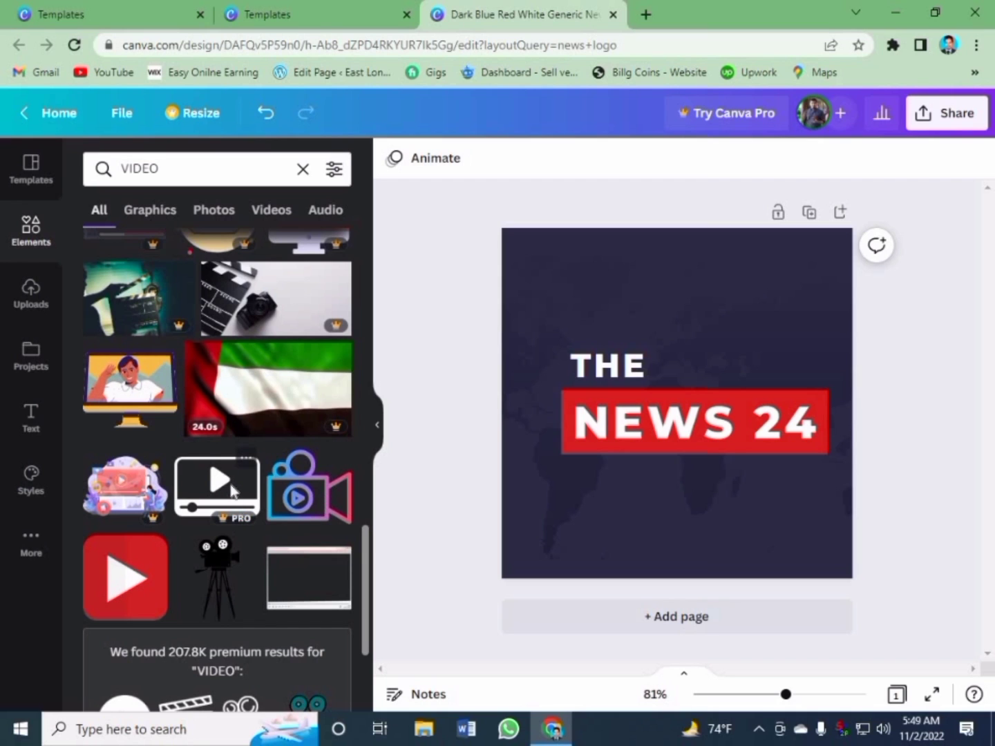
pyautogui.scroll(-3, 228, 483)
pyautogui.scroll(-4, 228, 478)
pyautogui.scroll(6, 235, 480)
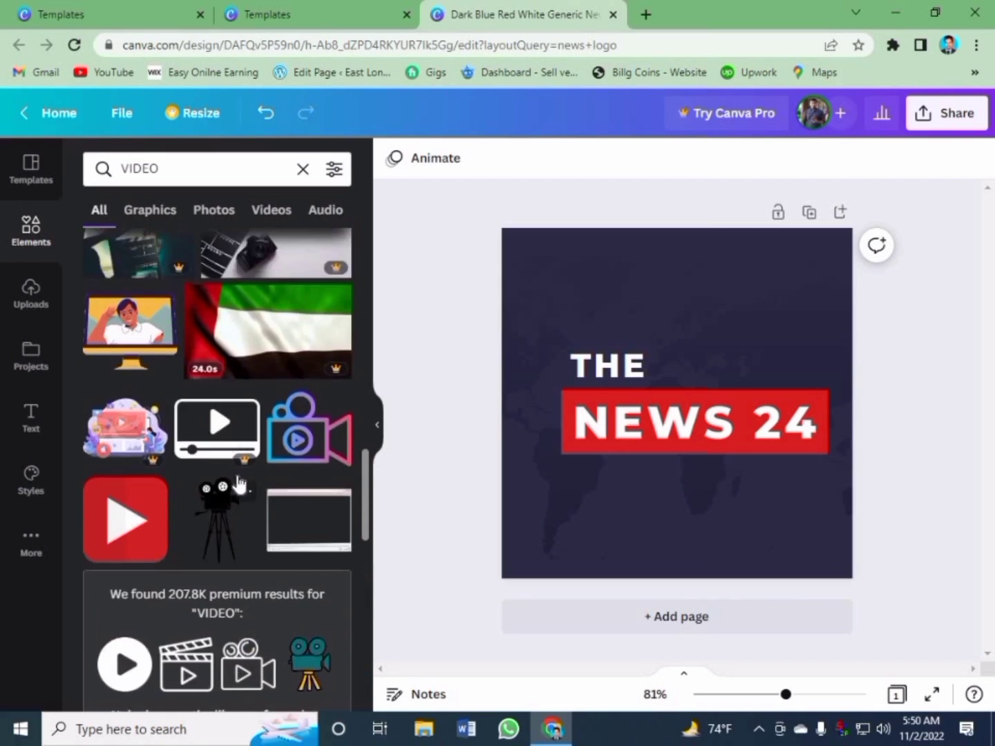
pyautogui.scroll(7, 238, 484)
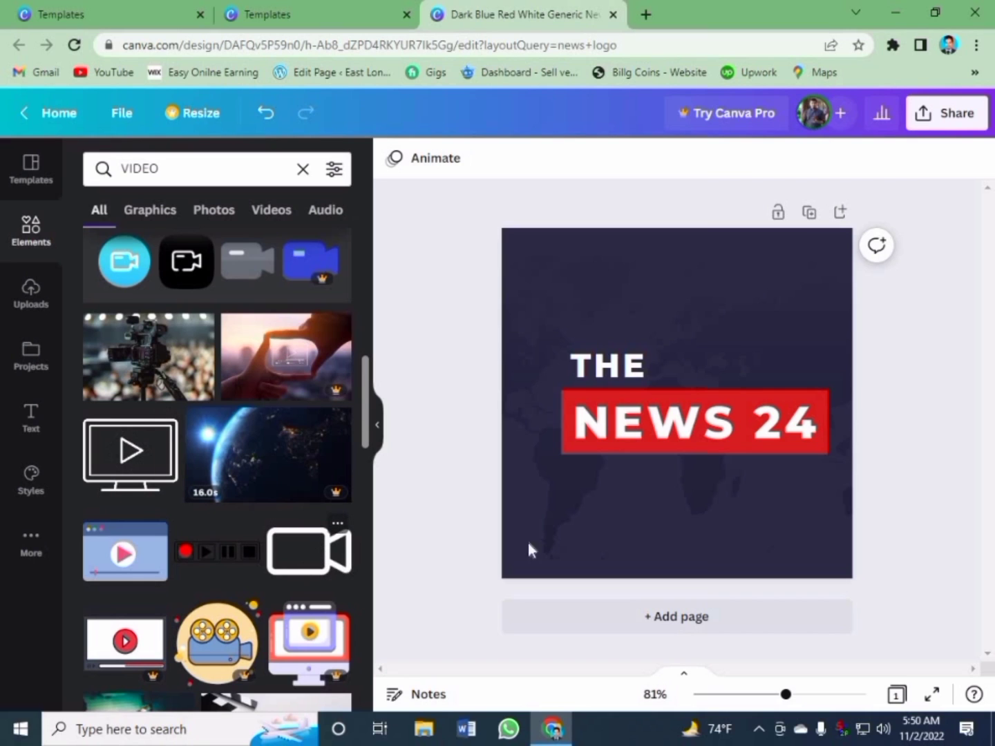
pyautogui.click(309, 550)
pyautogui.moveTo(739, 328); pyautogui.dragTo(788, 314)
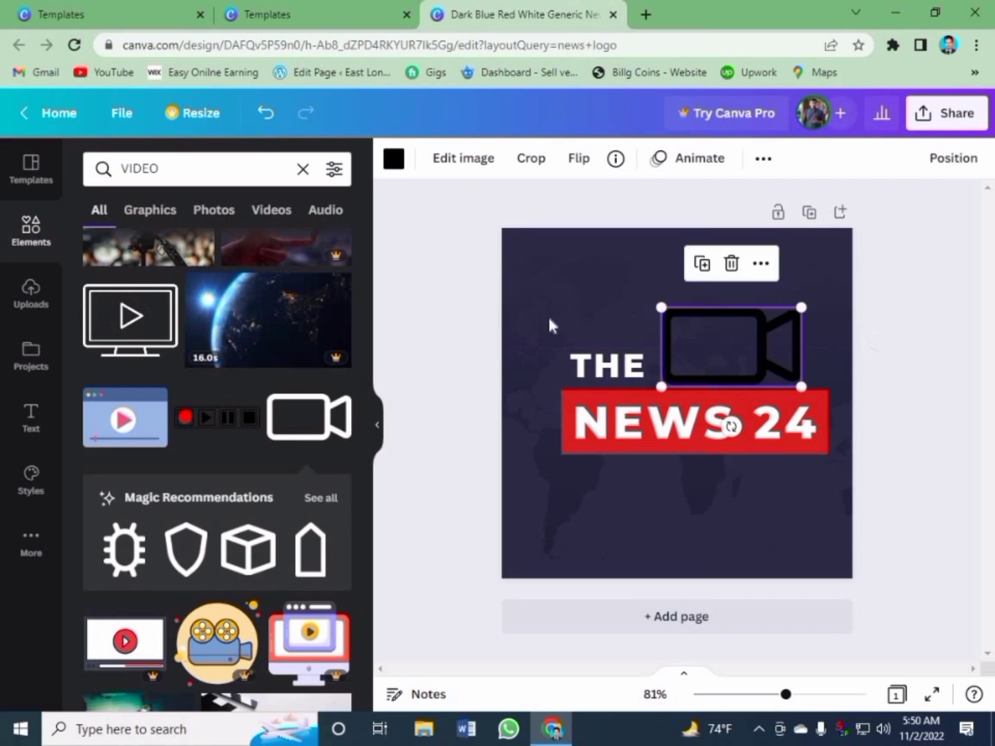
pyautogui.click(395, 161)
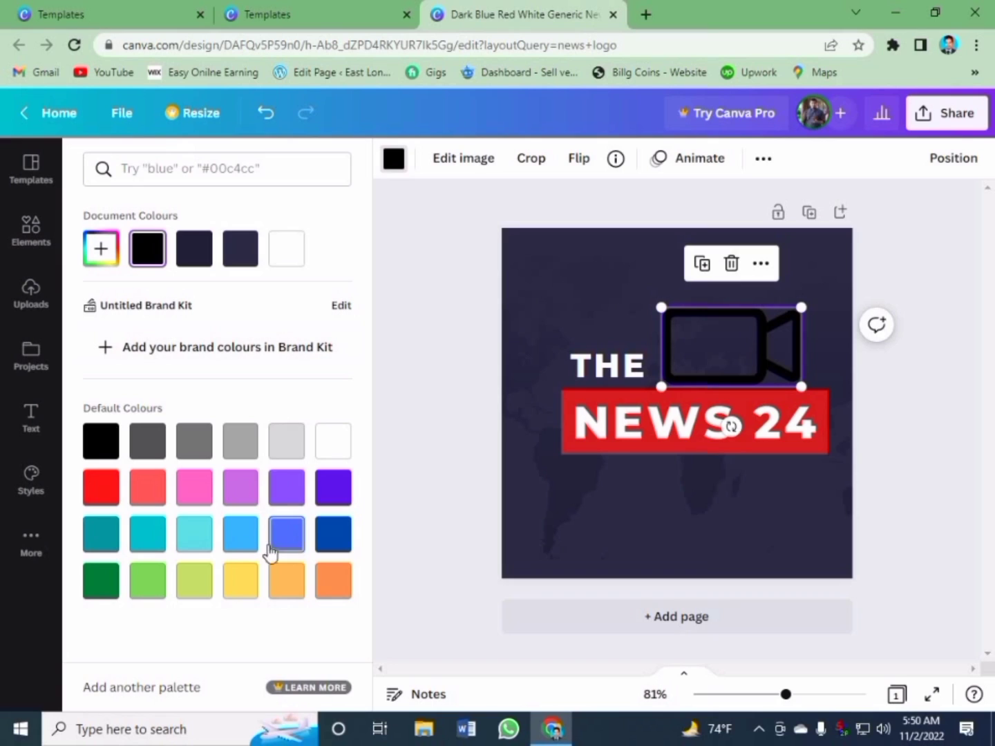
pyautogui.click(239, 579)
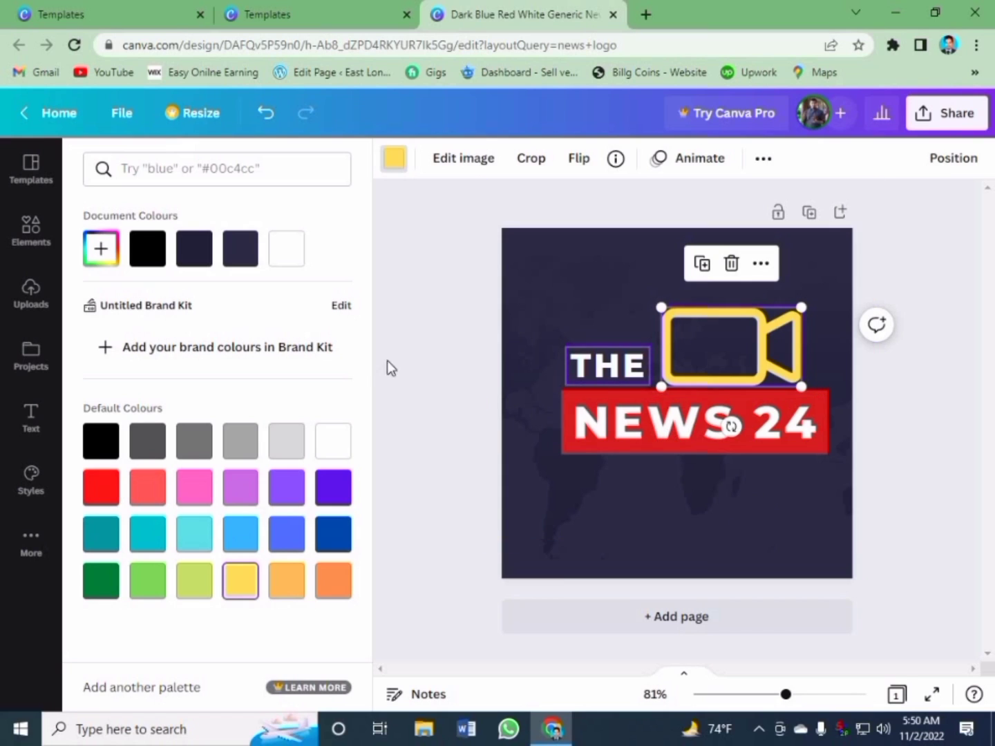
pyautogui.click(210, 170)
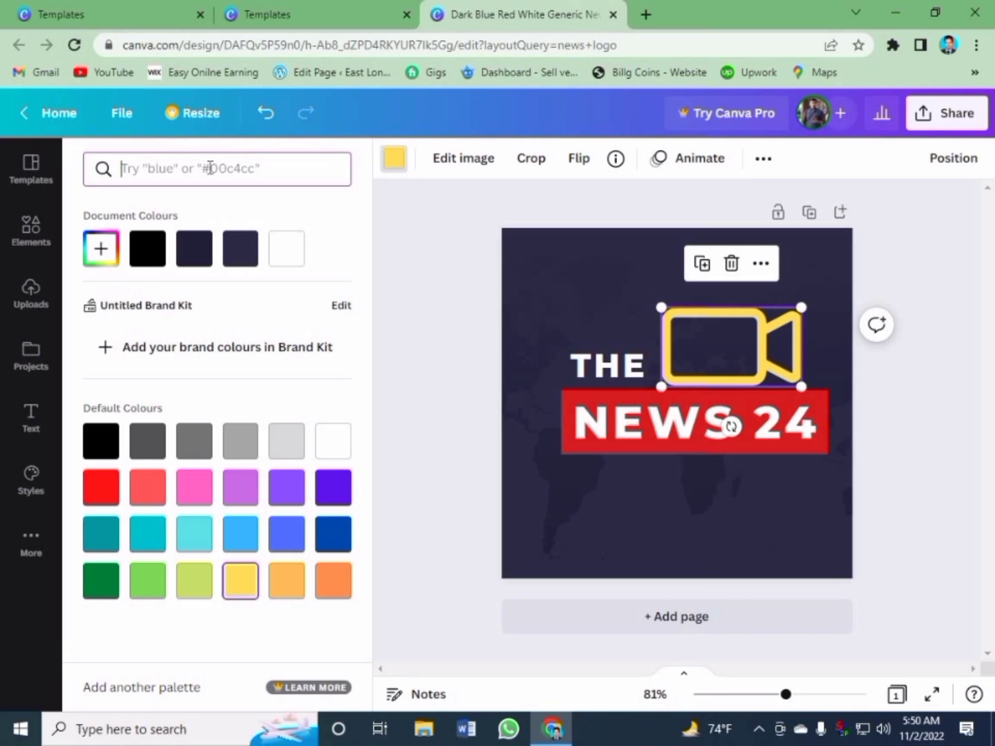
# Step: Switch to the news logo templates browser tab, go to the Canva home page and start a new template search
pyautogui.click(278, 21)
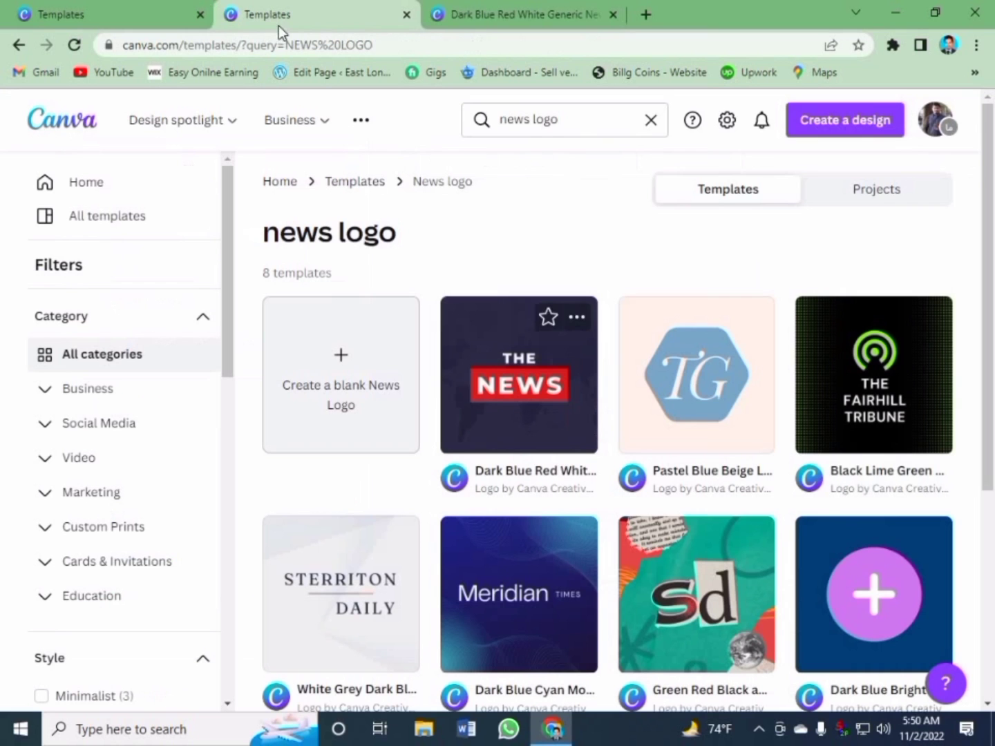
pyautogui.click(62, 123)
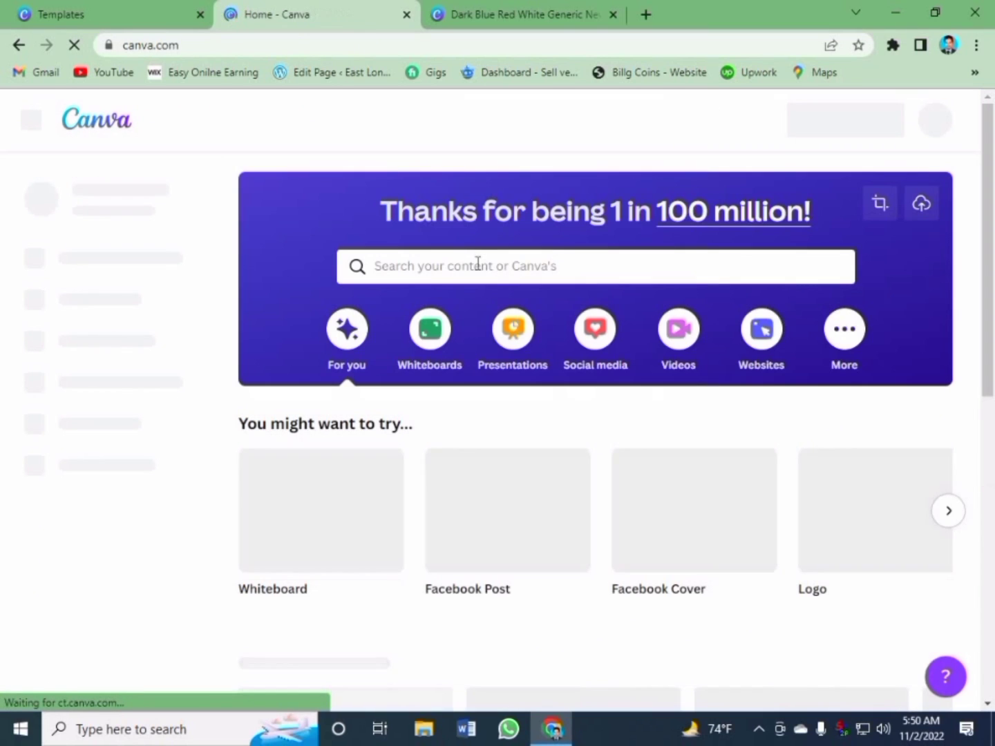
pyautogui.click(475, 265)
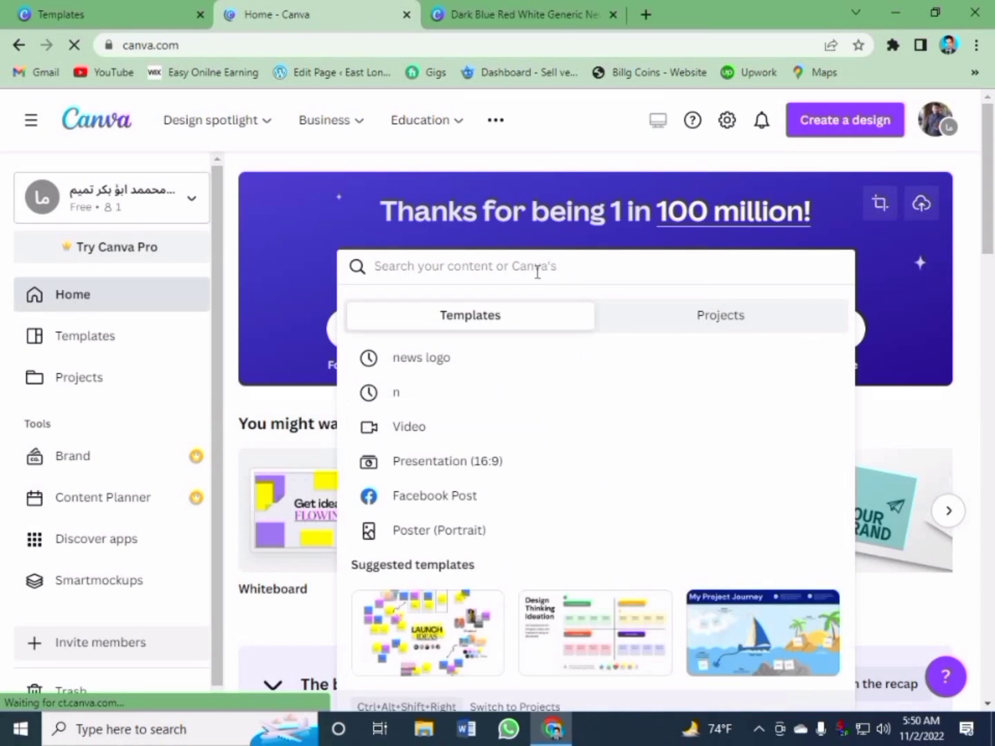